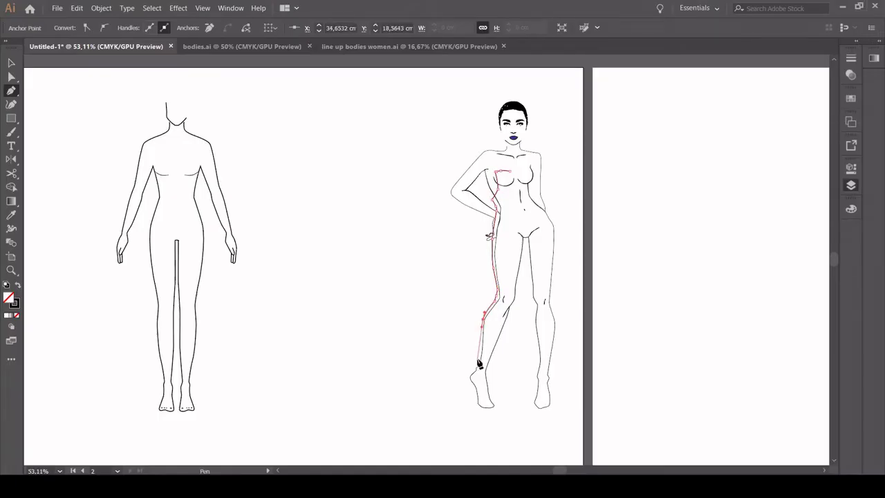
Finish tracing the trouser outline down the outer and inner leg, then select the path.
left_click(497, 359)
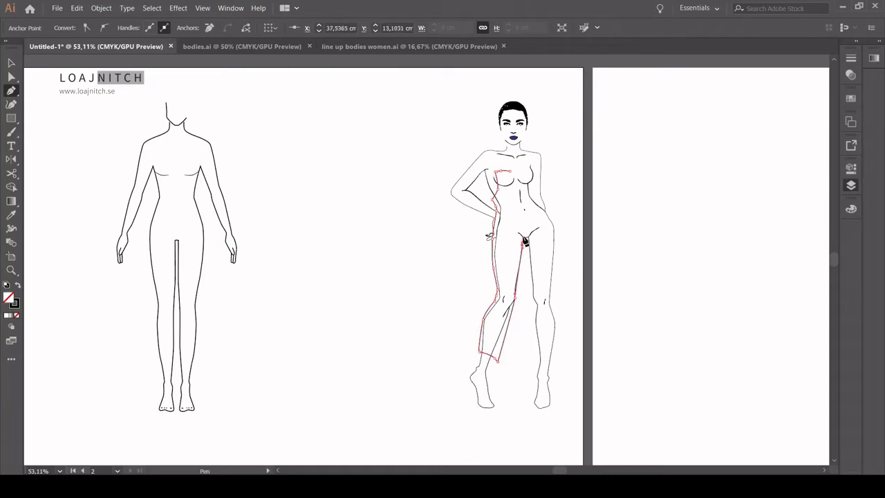
left_click(534, 314)
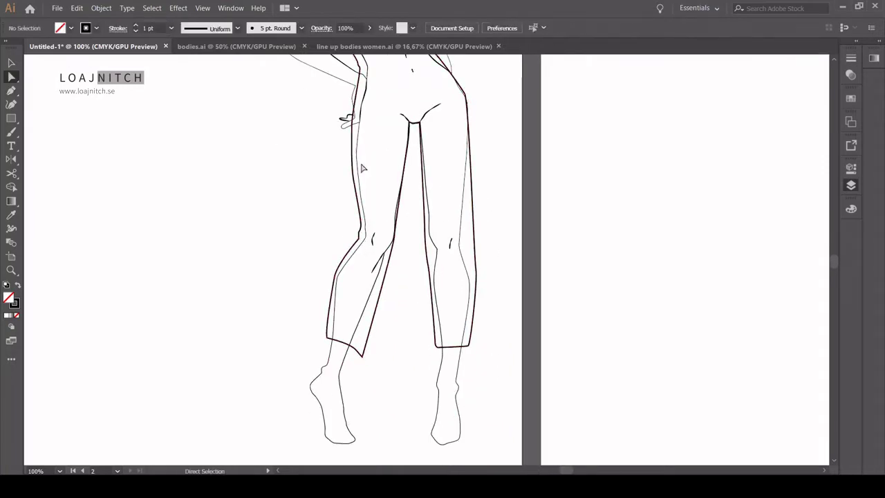
left_click(353, 350)
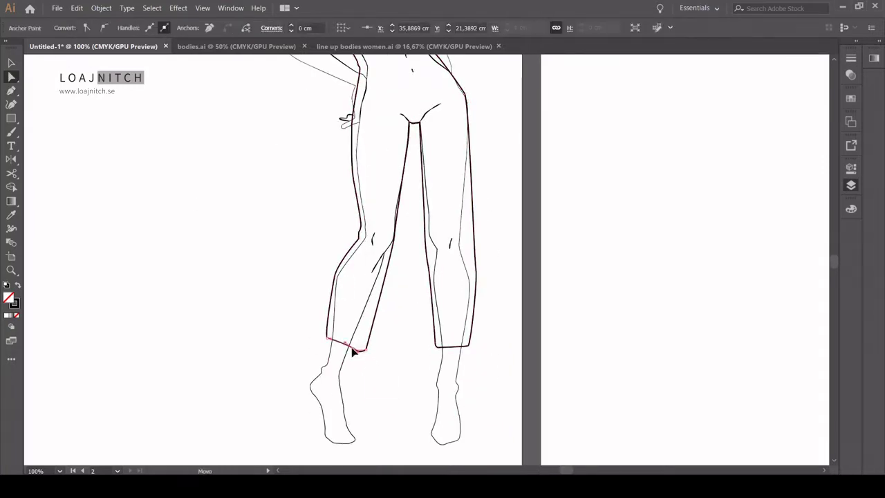
left_click(364, 350, "alt")
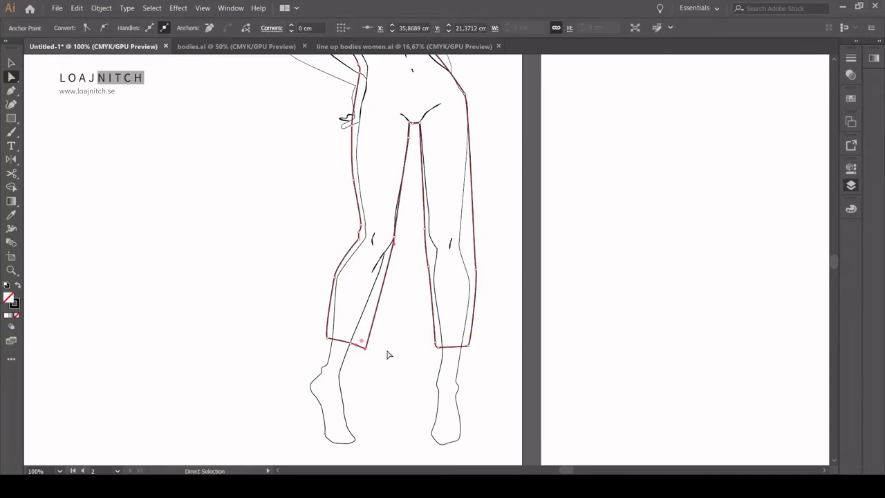
Adjust the trouser hem anchors so the cuffs fit the legs.
scroll(348, 330, "up", 2)
left_click(419, 342)
left_click(346, 404)
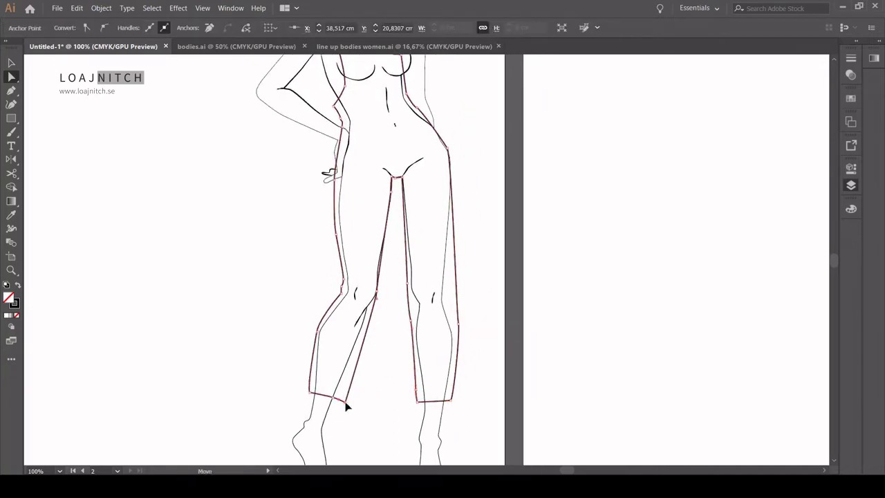
left_click(352, 417, "ctrl")
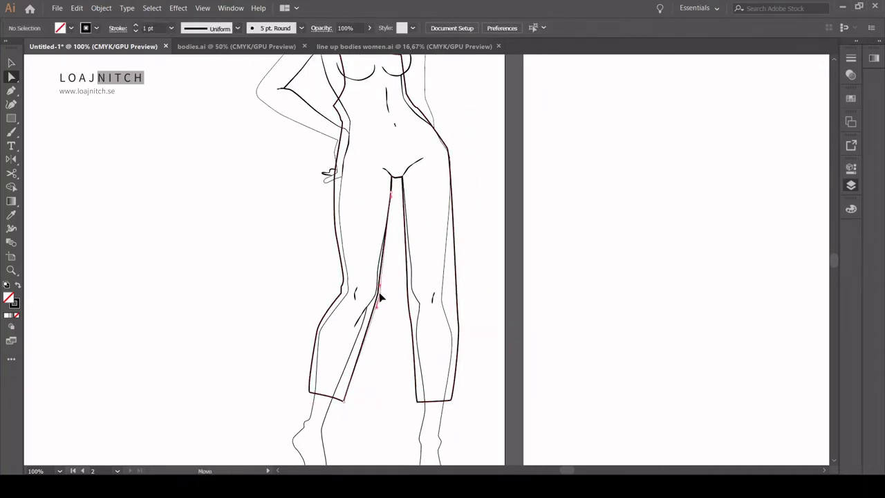
Zoom in to inspect the trouser lines, then zoom out to view both figures.
left_click(337, 291)
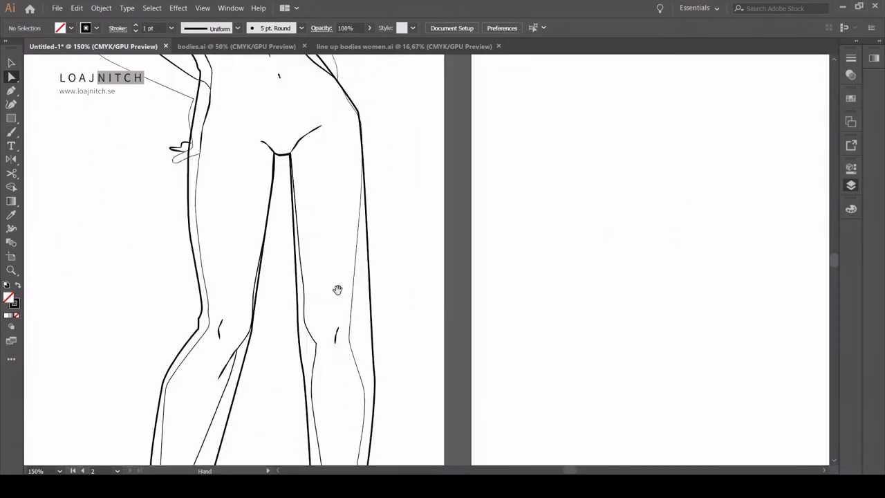
left_click(267, 233)
left_click(423, 285)
left_click(423, 285, "ctrl")
key("ctrl+alt+0")
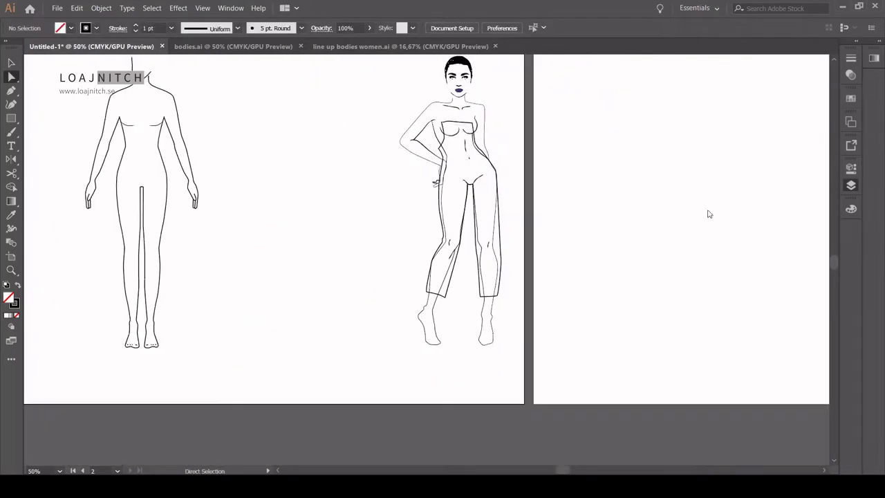
Nudge the bib's top-left corner slightly right to fit the bust.
key("ctrl+1")
left_click_drag(428, 305, 275, 363)
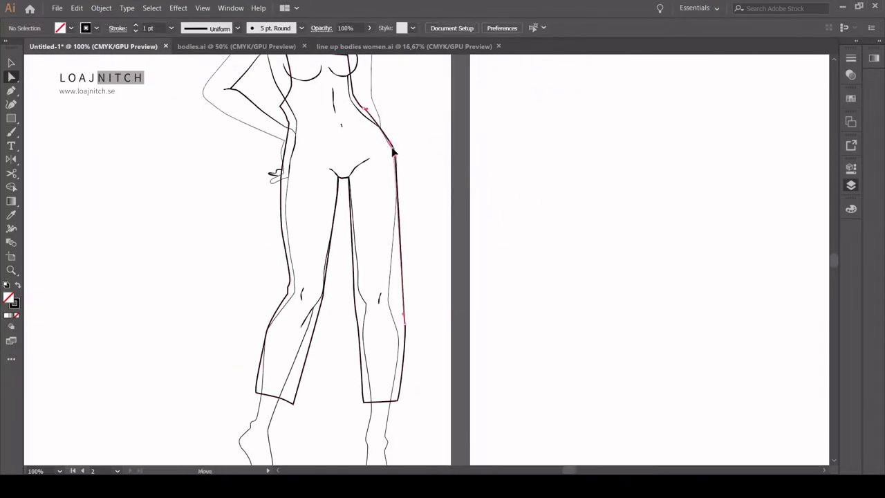
left_click_drag(403, 129, 390, 204)
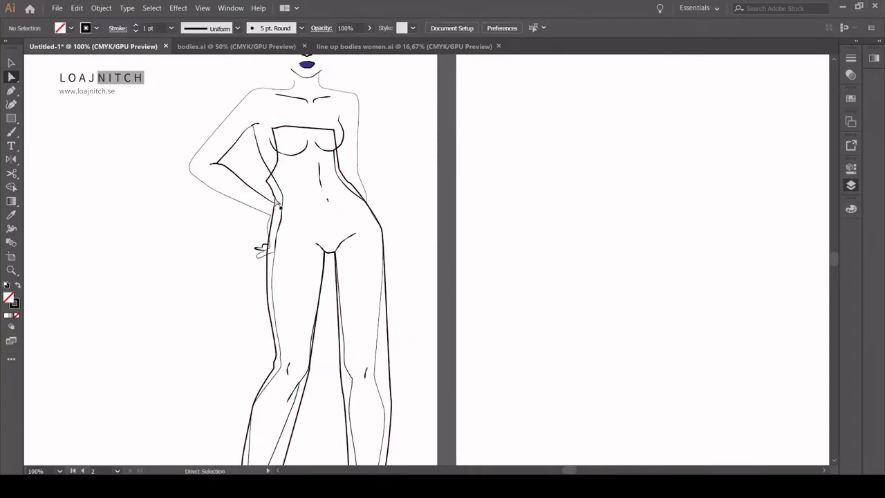
left_click(280, 193)
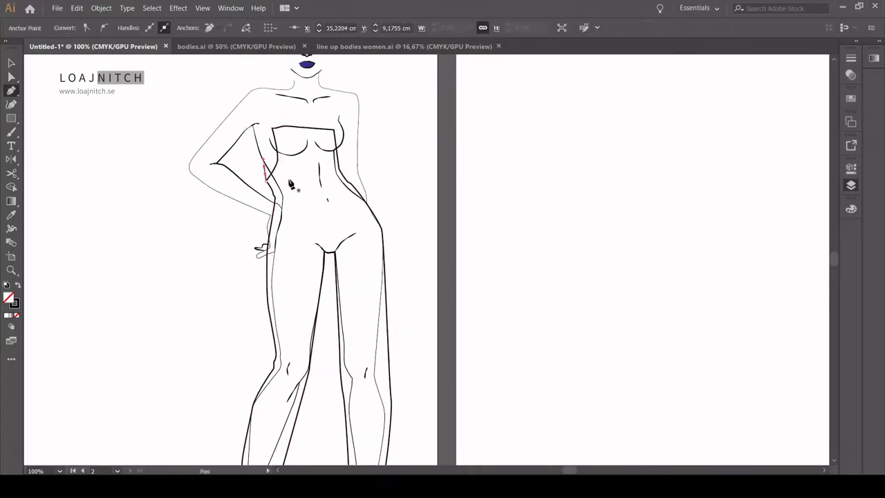
key("ctrl+plus")
key("ctrl+plus")
key("ctrl+plus")
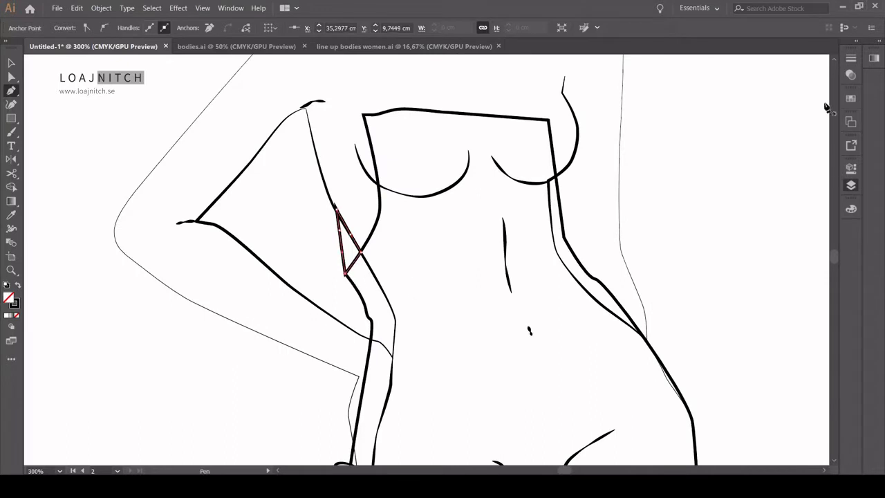
key("a")
key("ctrl+minus")
key("ctrl+minus")
key("ctrl+minus")
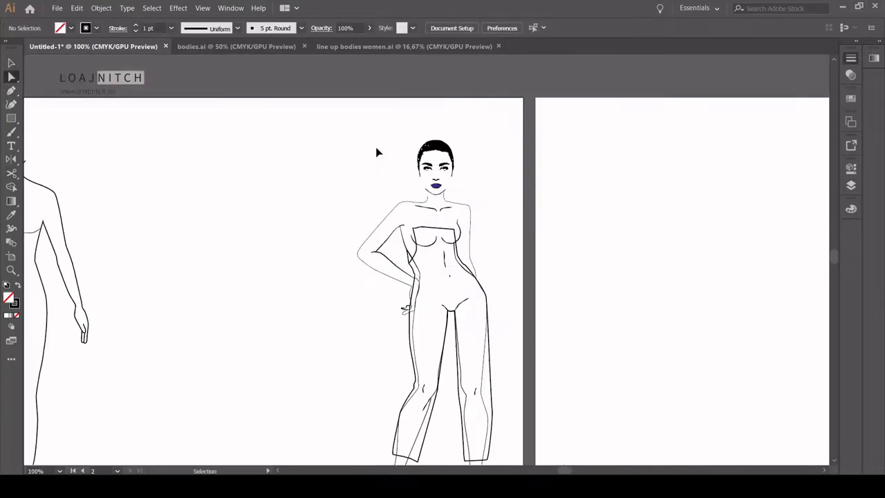
key("ctrl+plus")
key("ctrl+plus")
key("ctrl+plus")
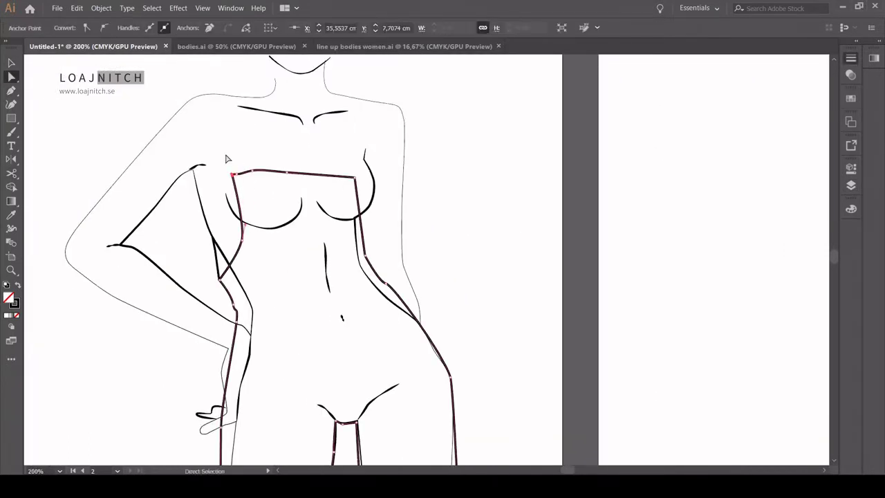
left_click_drag(242, 171, 253, 173)
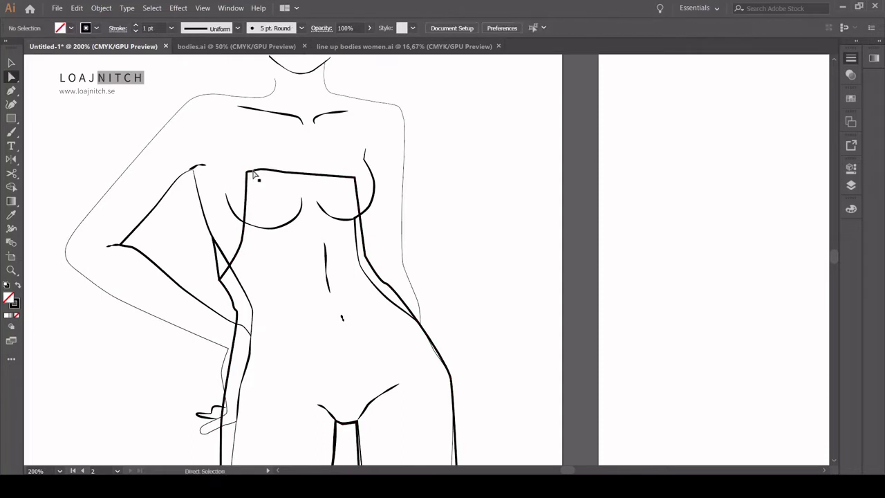
key("ctrl+shift+a")
Draw small strap tabs at the bib's left and right top corners.
key("p")
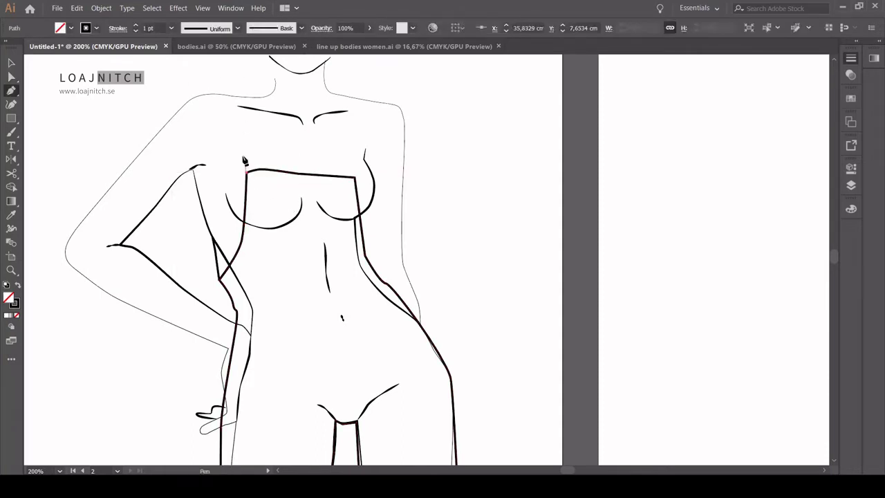
left_click(243, 155)
left_click(256, 152)
left_click(354, 177)
left_click(353, 160)
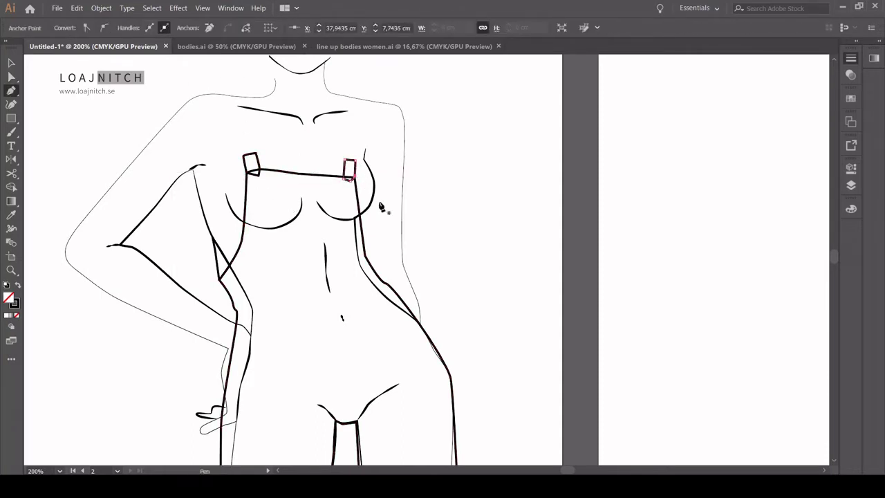
key("ctrl+minus")
key("ctrl+shift+a")
Draw the rectangular pocket outline on the left hip.
key("ctrl+minus")
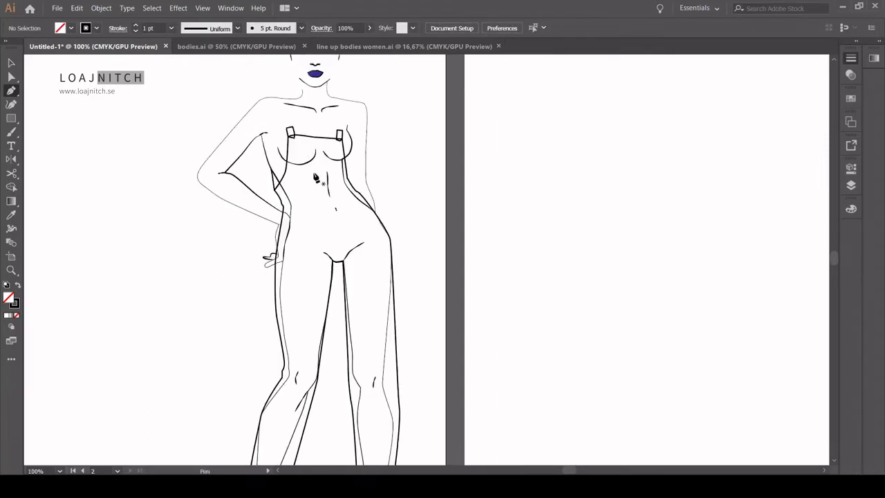
left_click_drag(316, 178, 306, 130)
left_click(280, 195)
left_click(276, 225)
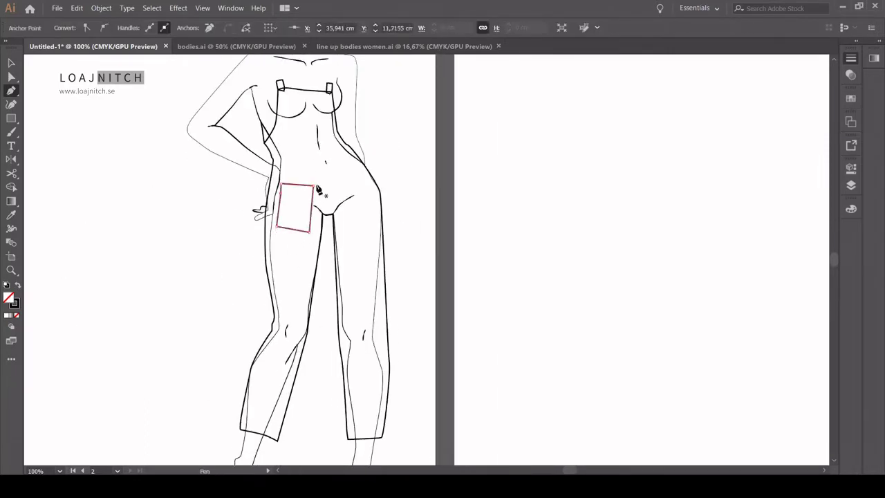
Mirror a copy of the hip pocket onto the right thigh.
key("a")
left_click(315, 190)
left_click_drag(315, 191, 250, 180)
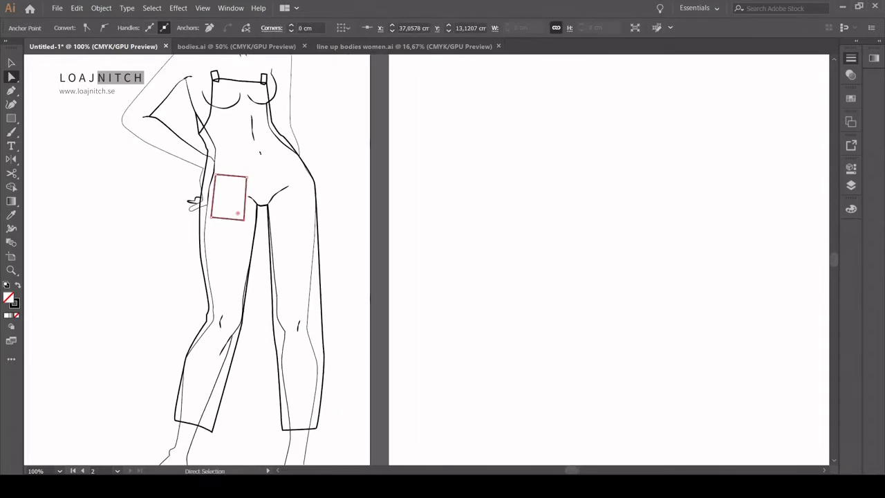
left_click_drag(218, 212, 289, 298)
key("v")
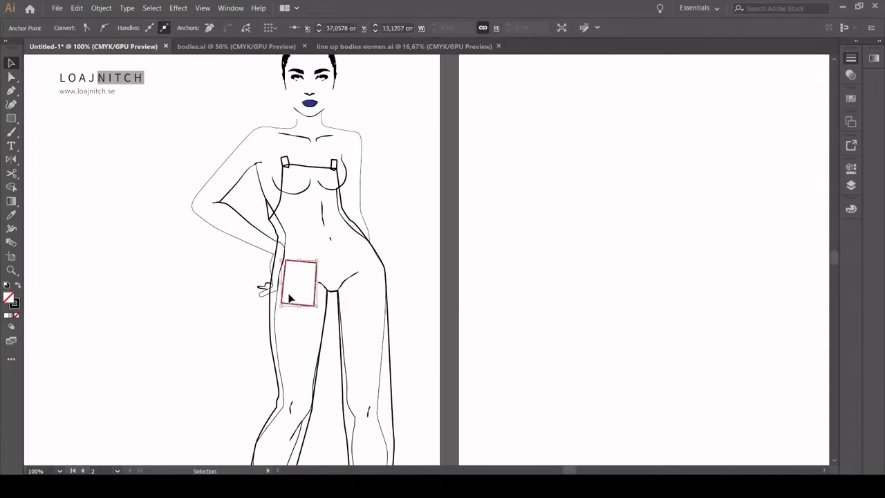
left_click(11, 160)
left_click(319, 229)
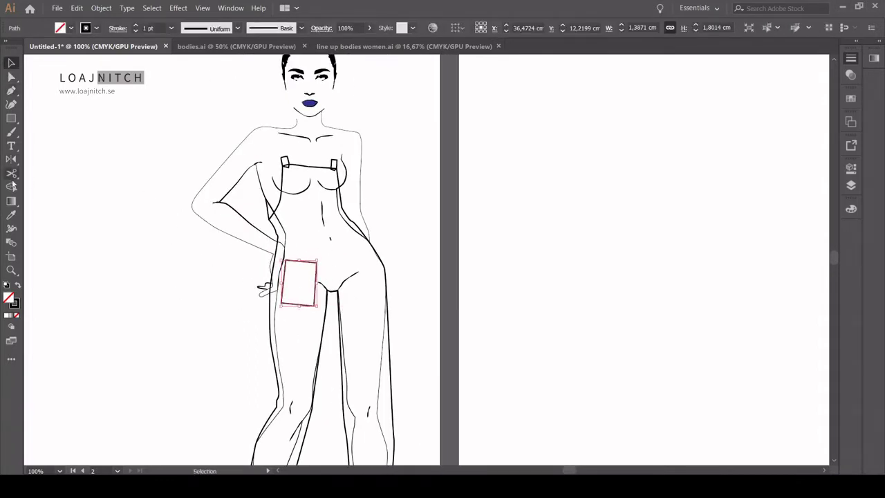
mouse_move(345, 290)
left_mouse_down()
mouse_move(365, 285)
mouse_move(390, 217)
left_mouse_up()
key("v")
Draw the centre front seam up to the waist and a waistband line across the waist.
left_click(296, 233)
left_click_drag(352, 332, 306, 287)
key("p")
left_click(285, 246)
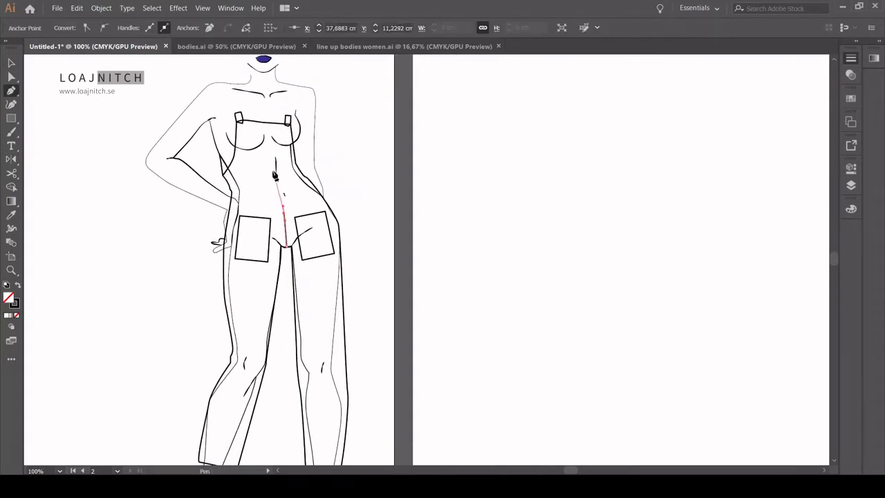
key("ctrl+z")
left_click(278, 192)
left_click(232, 191)
left_click(277, 187)
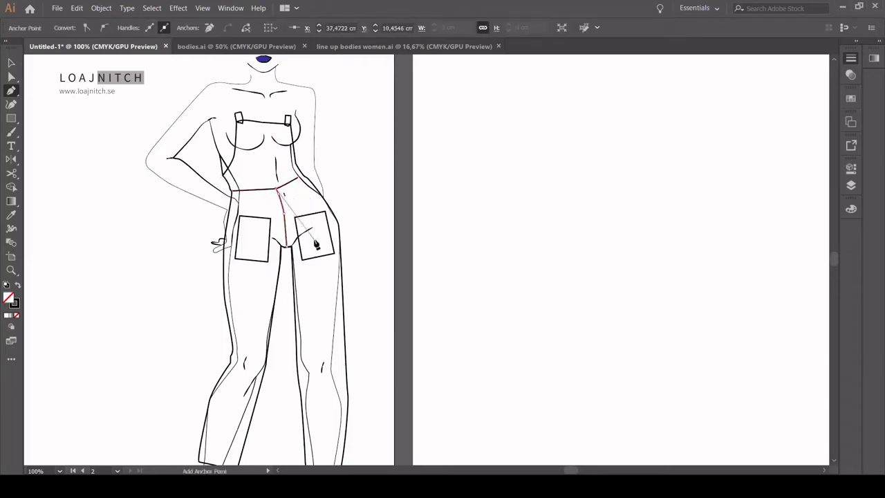
left_click(300, 177)
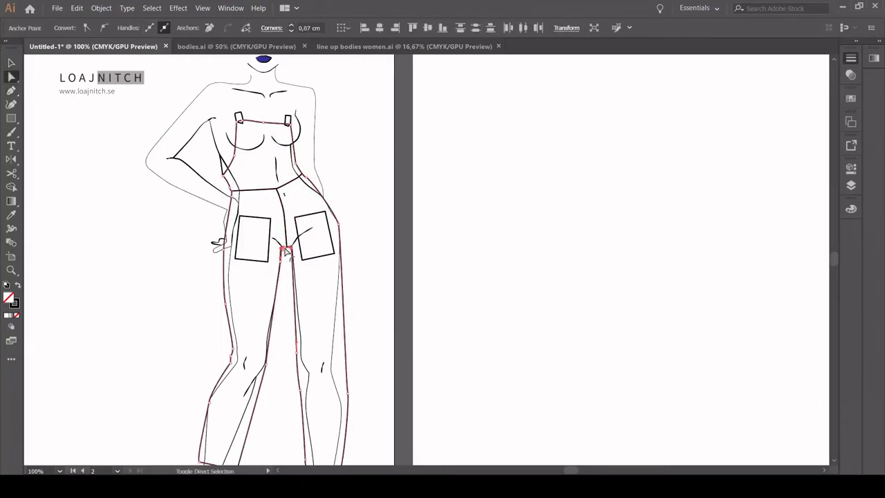
Adjust the trouser crotch anchors so the inner-leg seams meet.
left_click(288, 250, "ctrl")
scroll(288, 251, "up", 5)
left_click(415, 267)
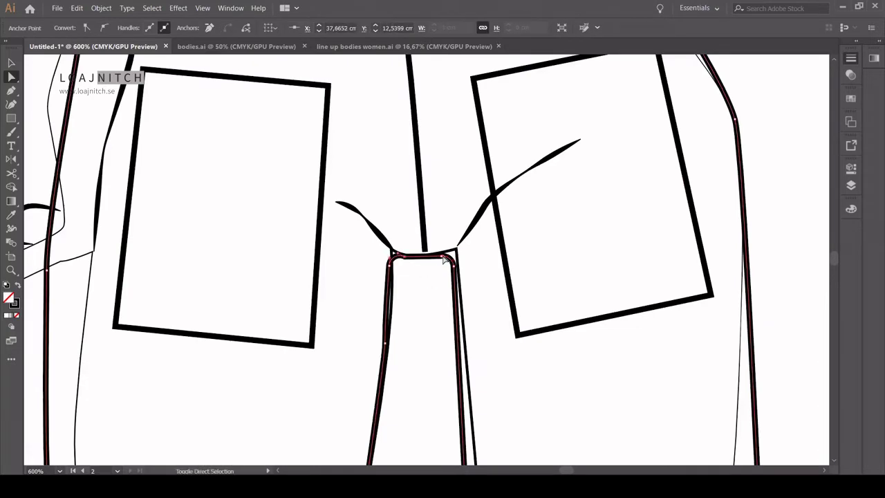
left_click(407, 260)
scroll(421, 297, "down", 5)
key("ctrl+shift+a")
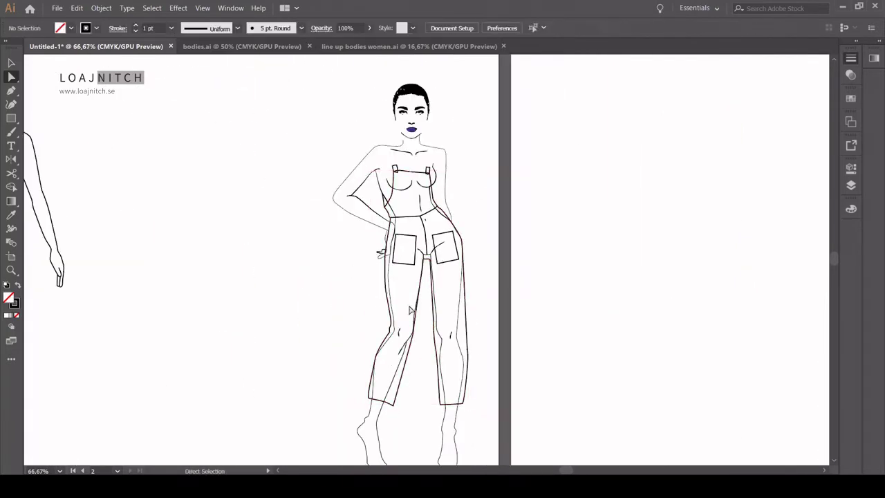
scroll(309, 248, "up", 3)
left_click(289, 228)
key("ctrl+shift+a")
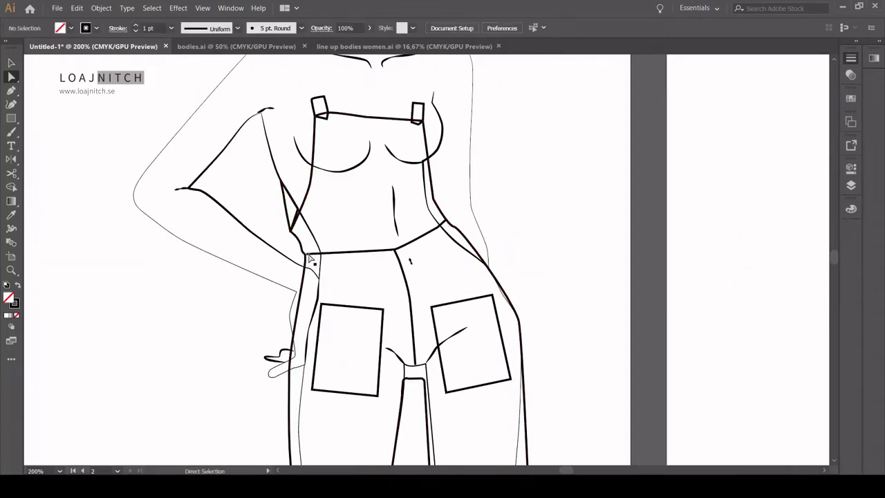
scroll(332, 208, "down", 1)
scroll(332, 207, "right", 1)
scroll(346, 179, "down", 1)
scroll(346, 180, "right", 1)
Drag the overalls' right side line slightly outward to follow the hip.
left_click(355, 159)
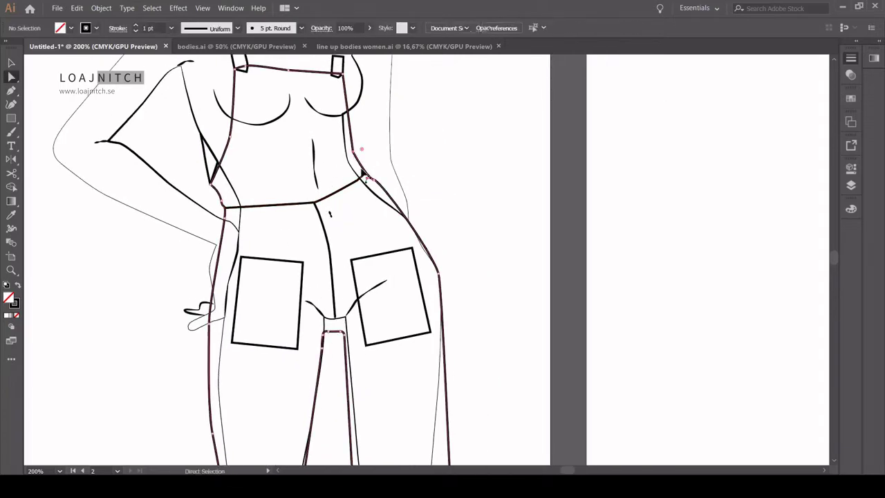
left_click_drag(352, 152, 355, 156)
key("ctrl+shift+a")
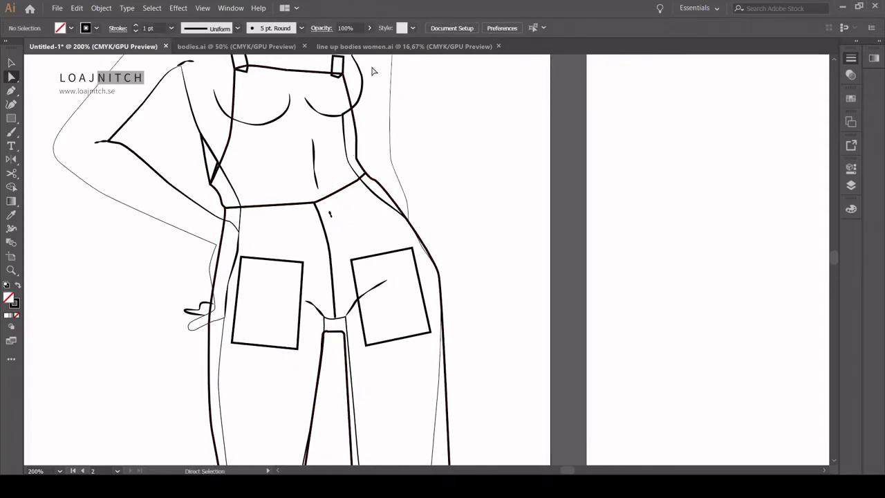
scroll(373, 163, "down", 3)
scroll(332, 166, "up", 4)
left_click(280, 165)
scroll(280, 164, "down", 1)
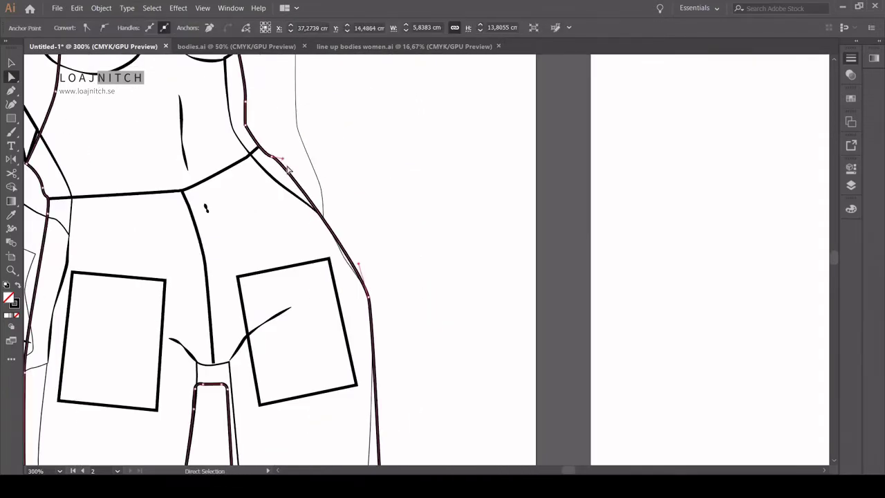
key("ctrl+shift+a")
scroll(291, 152, "down", 2)
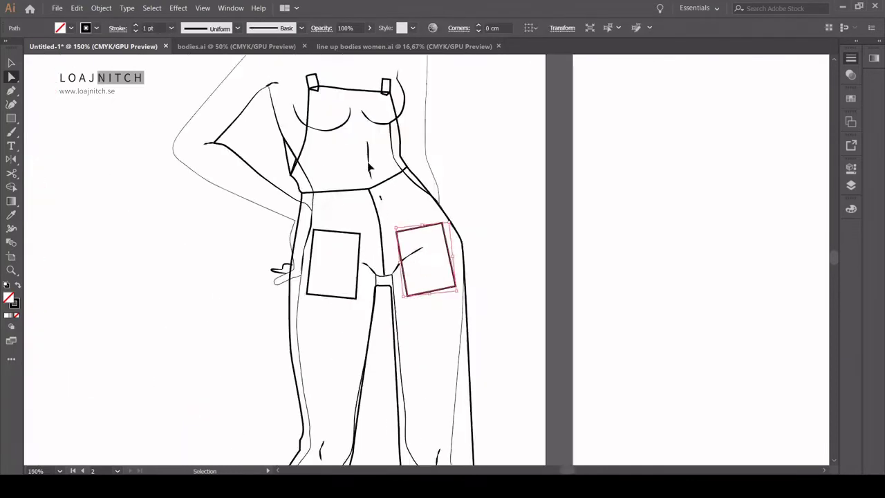
scroll(442, 291, "up", 3)
scroll(457, 299, "down", 4)
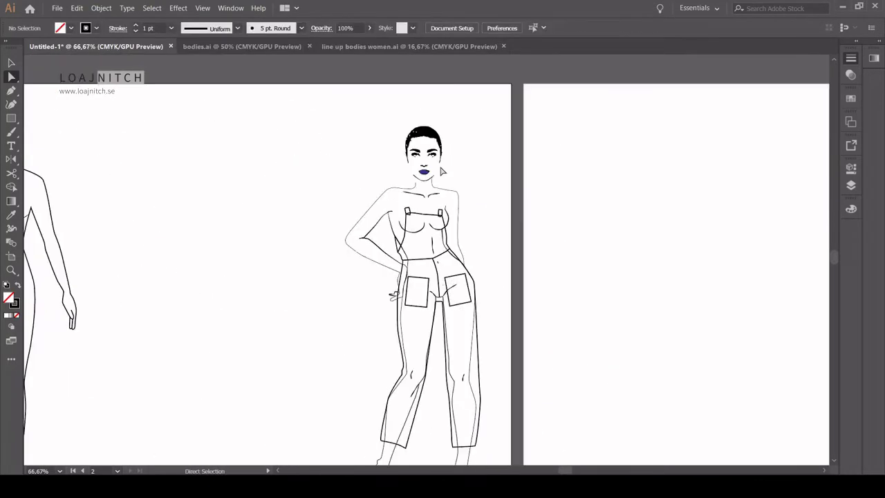
Draw a closed four-corner pocket rectangle on the bib.
scroll(443, 172, "up", 3)
key("p")
left_click(325, 204)
left_click(329, 253)
left_click(405, 245)
left_click(404, 198)
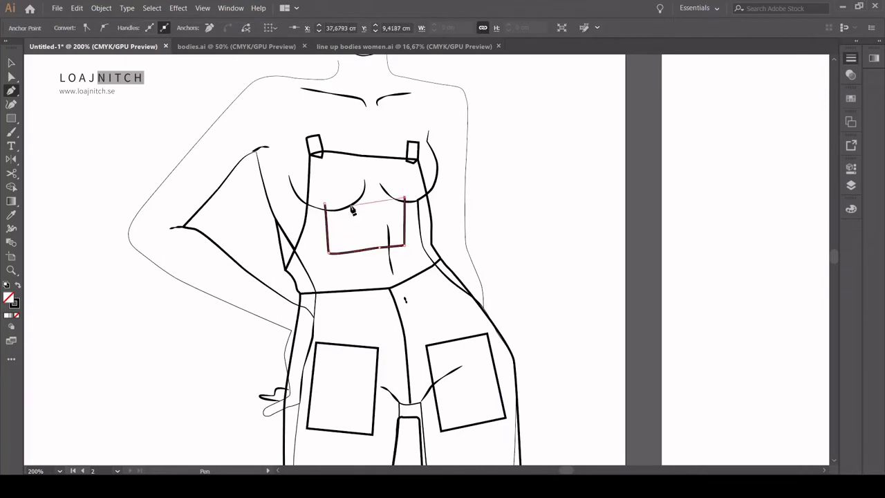
left_click(325, 204)
Widen the chest pocket to the right and draw a line across its top edge.
mouse_move(395, 250)
left_mouse_down()
mouse_move(385, 261)
mouse_move(419, 253)
left_mouse_up()
left_click_drag(407, 197, 412, 197)
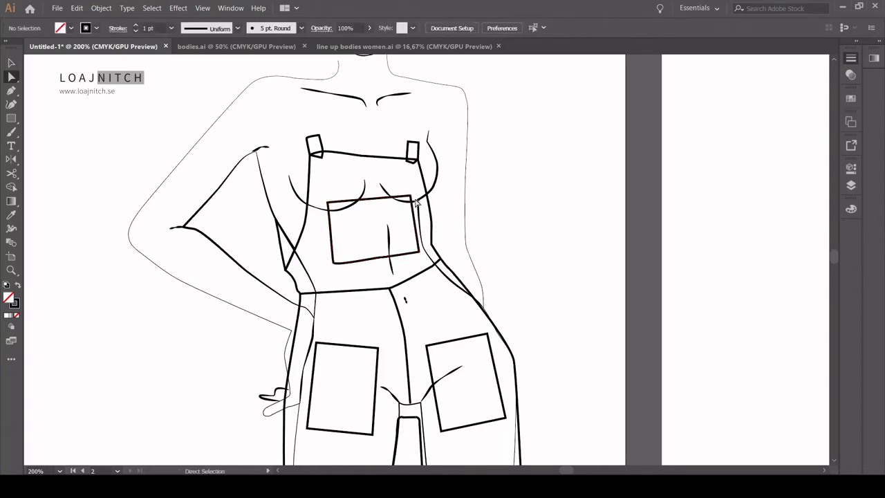
scroll(409, 155, "up", 2)
key("p")
left_click(281, 188)
left_click(407, 180)
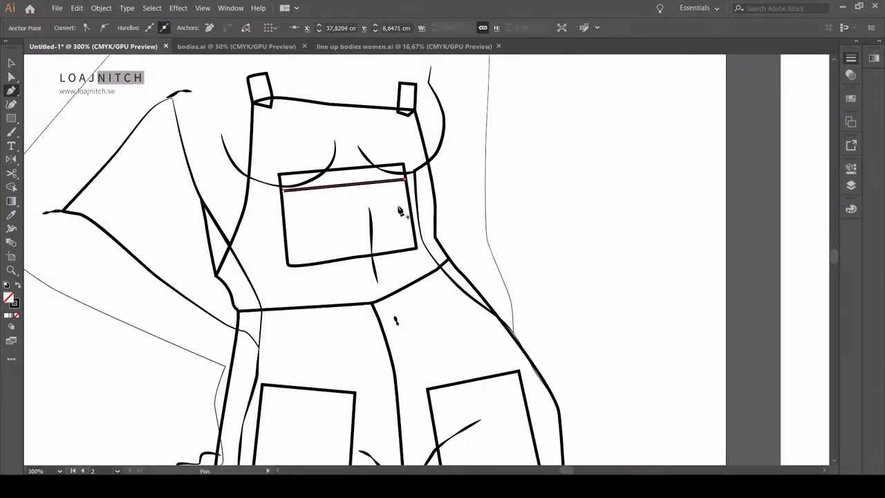
Finish the dashed stitch line across the chest pocket's top.
key("Delete")
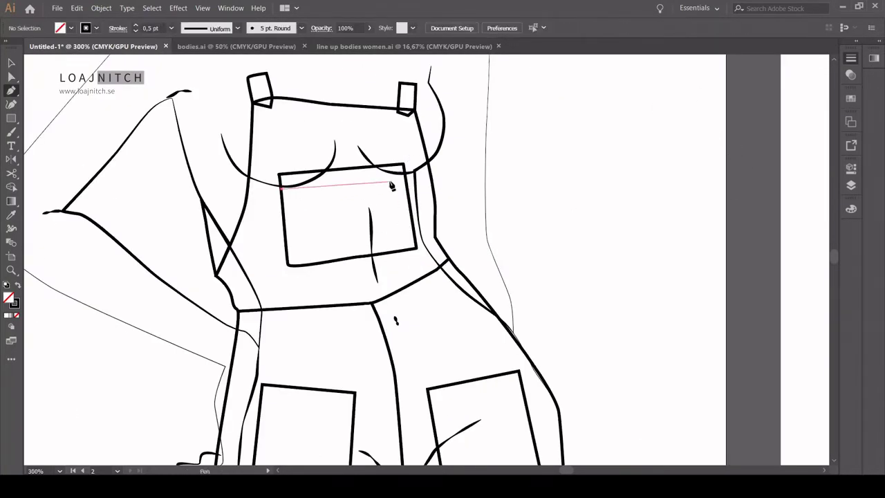
left_click(407, 180)
key("v")
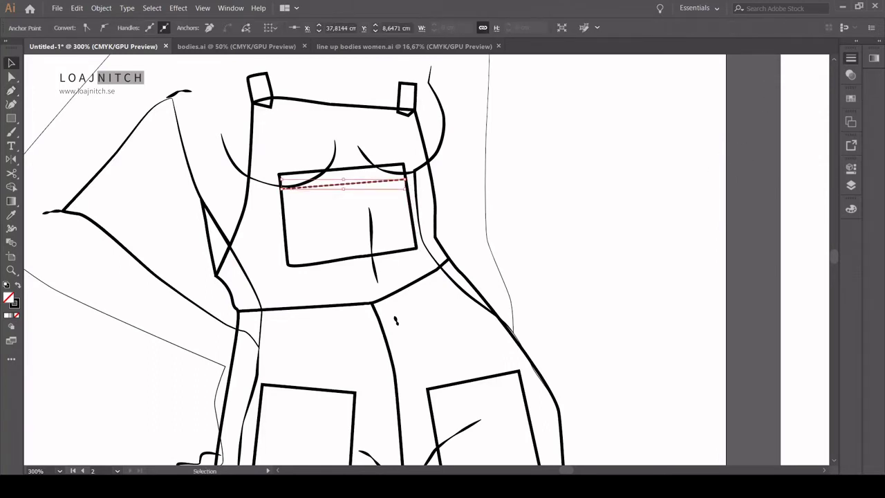
left_click(381, 194)
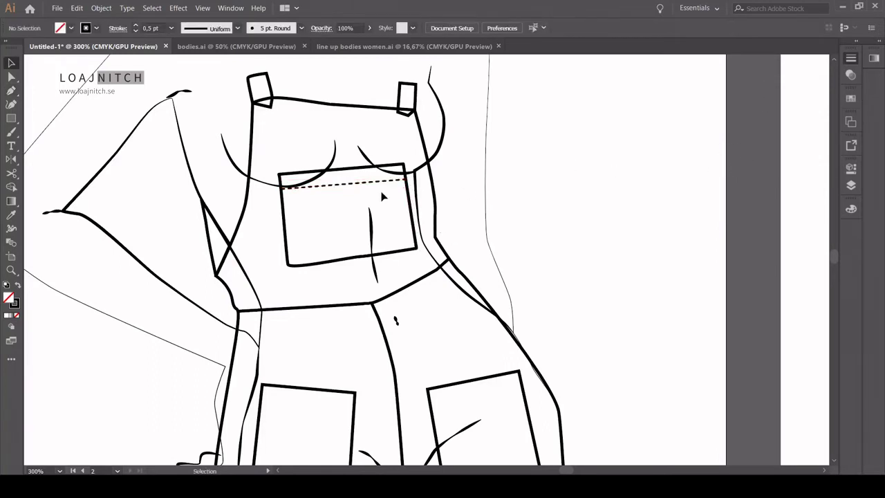
Draw dashed topstitching inside the chest pocket and the left hip pocket.
left_click(289, 179)
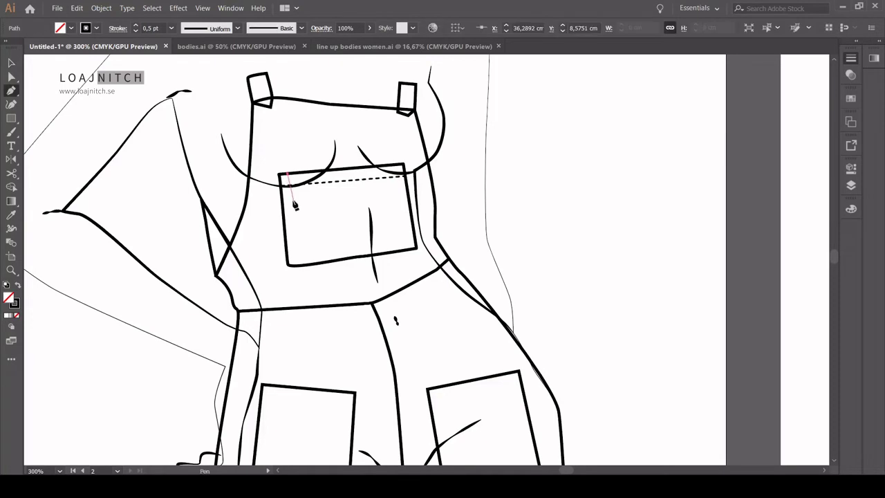
left_click(295, 254)
key("a")
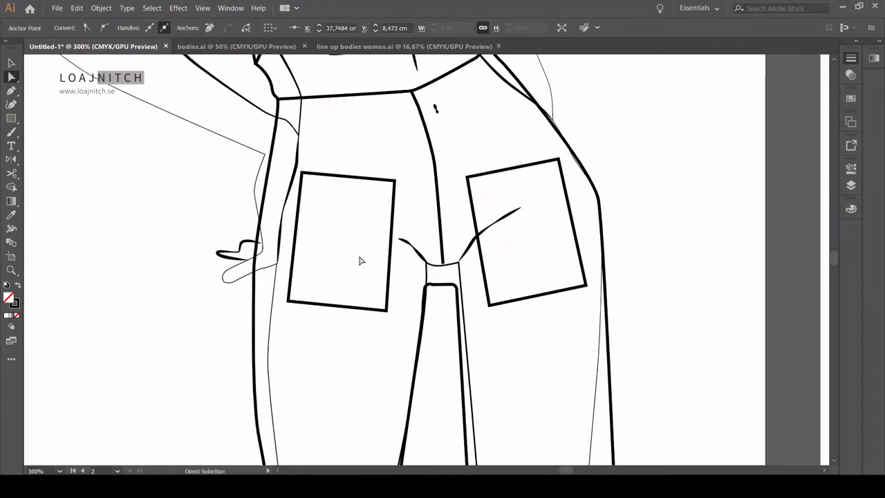
key("p")
left_click(390, 194)
left_click(302, 182)
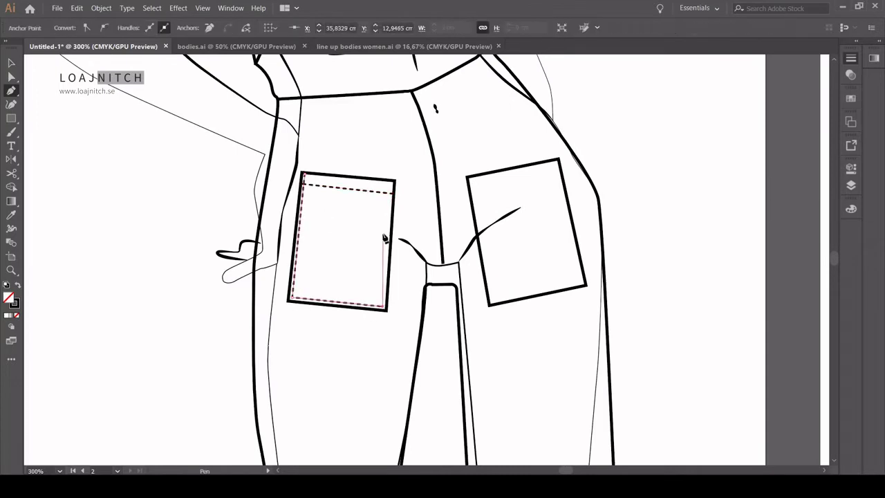
Delete the plain right hip pocket and zoom out to 150%.
key("Delete")
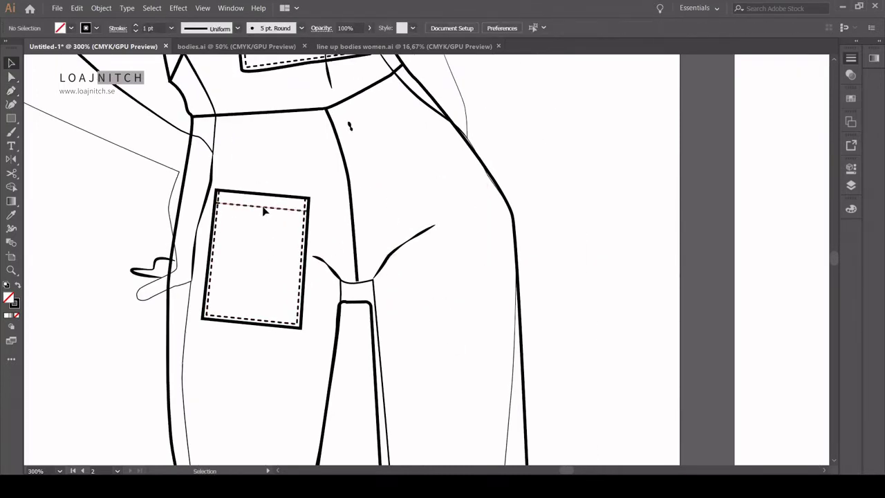
key("a")
left_click(203, 319)
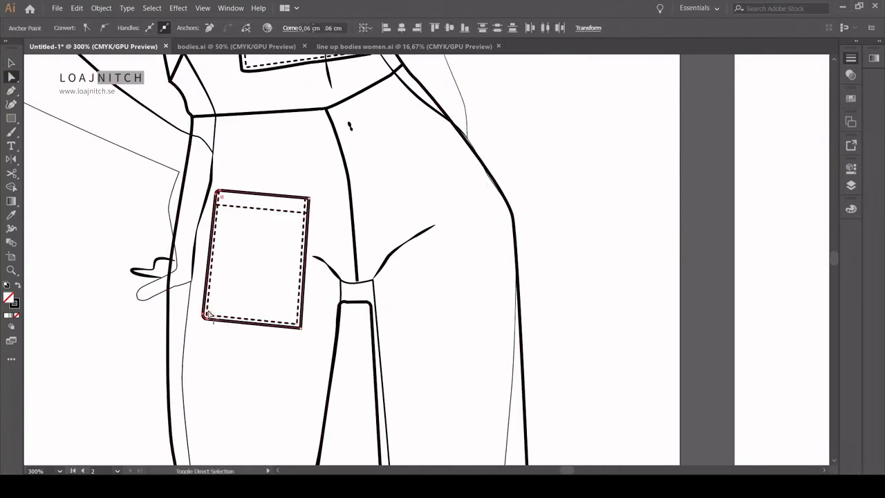
left_click(209, 247)
key("ctrl+minus")
Duplicate the stitched pocket onto the right leg and rotate it to a tilt.
key("v")
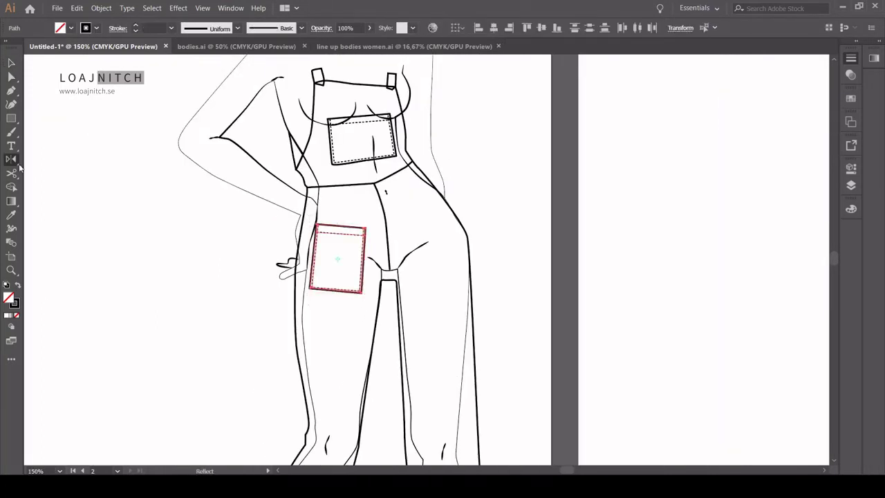
left_click_drag(342, 257, 423, 256)
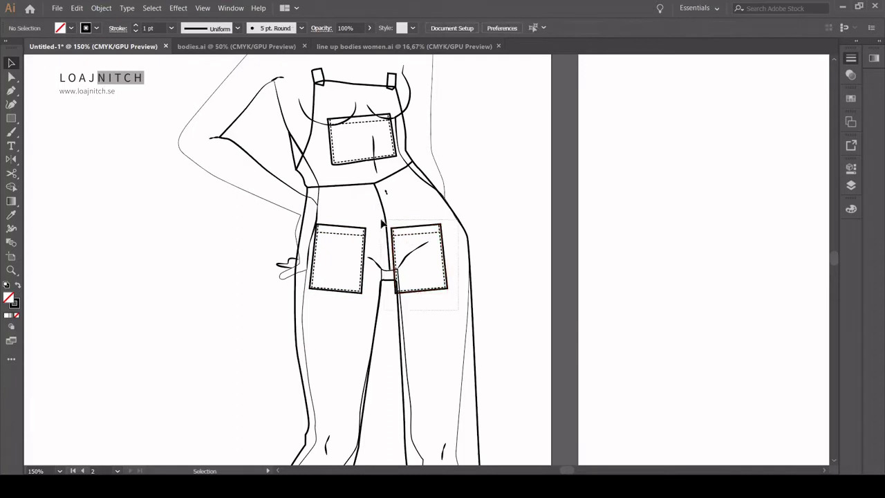
left_click(450, 208)
left_click(451, 242)
mouse_move(450, 241)
left_mouse_down()
mouse_move(458, 239)
mouse_move(431, 289)
left_mouse_up()
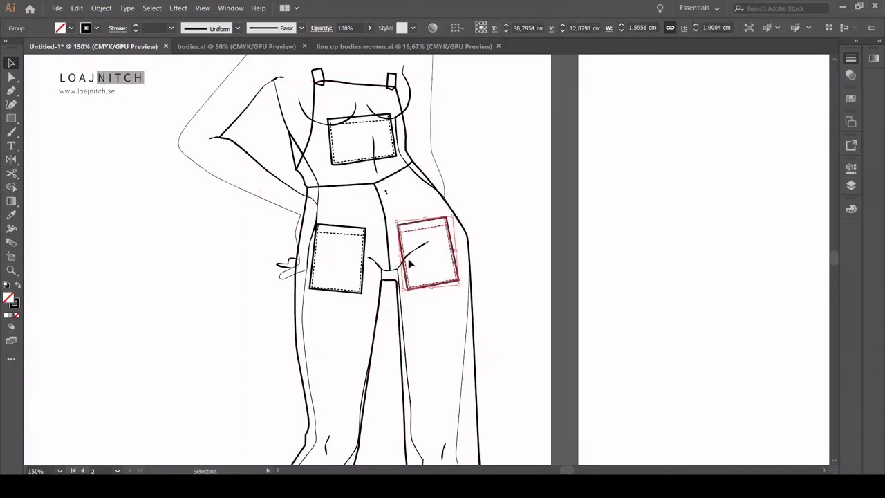
left_click(386, 193)
Draw a dashed stitch line along the bib's side up to the strap.
key("p")
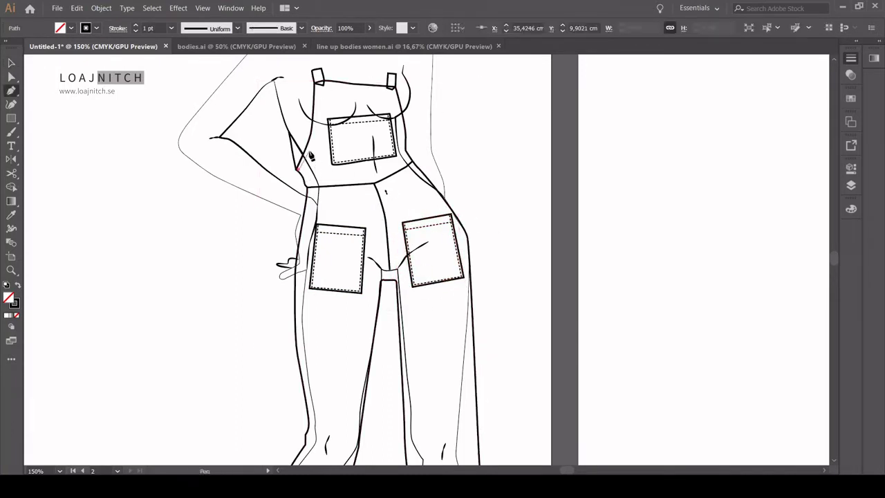
left_click(298, 168)
left_click(318, 85)
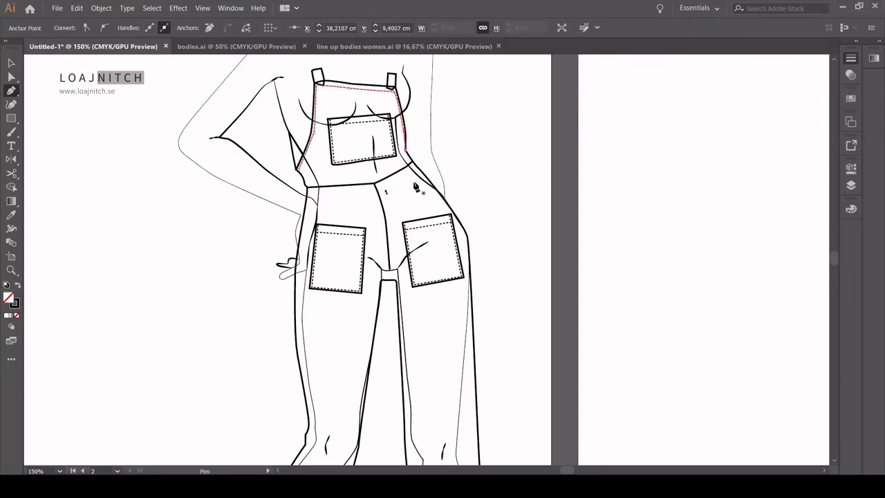
key("v")
left_click(315, 72)
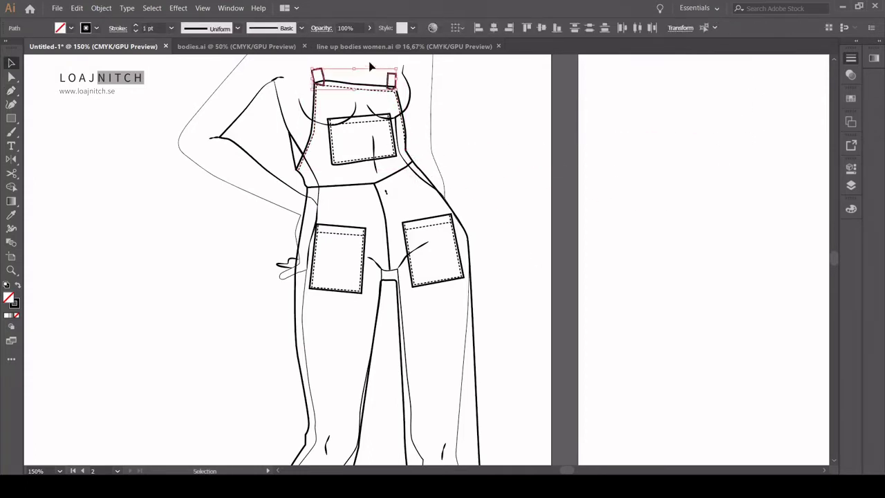
left_click(458, 158)
Draw a dashed stitch line down the centre front seam to the crotch.
key("p")
left_click(374, 186)
left_click(388, 275)
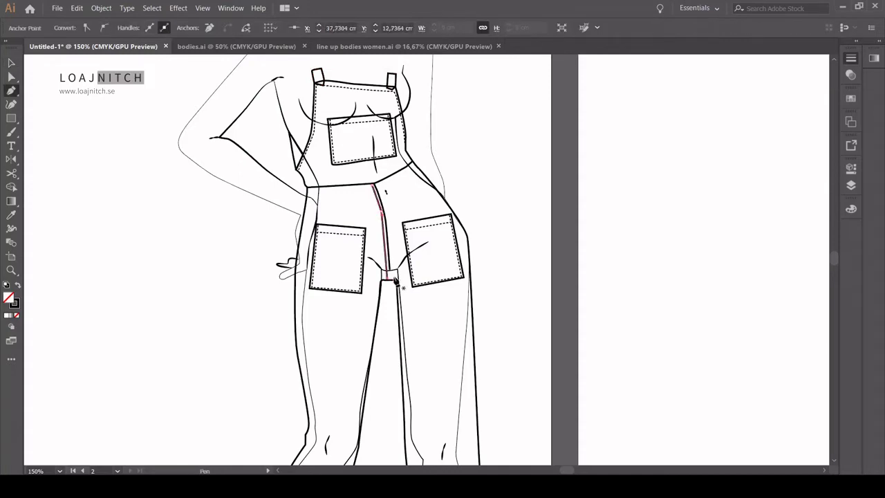
key("v")
left_click(482, 198)
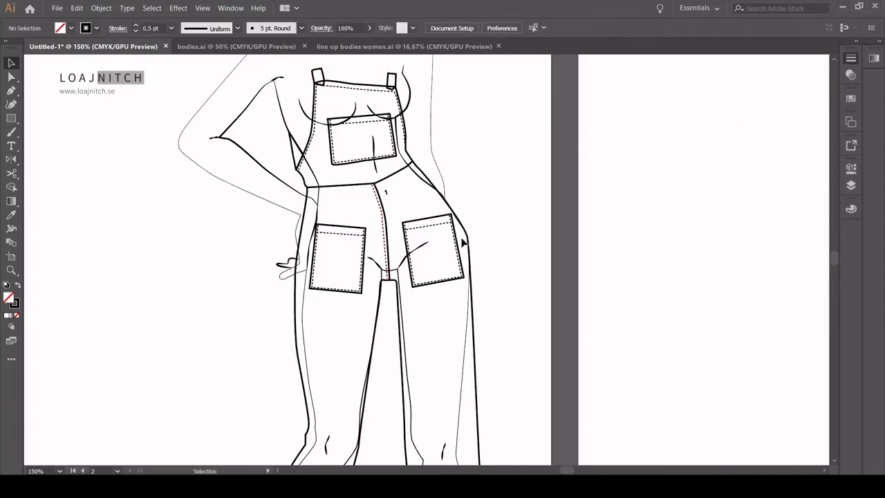
key("ctrl+minus")
key("ctrl+minus")
key("ctrl+minus")
key("ctrl+plus")
key("ctrl+plus")
key("ctrl+plus")
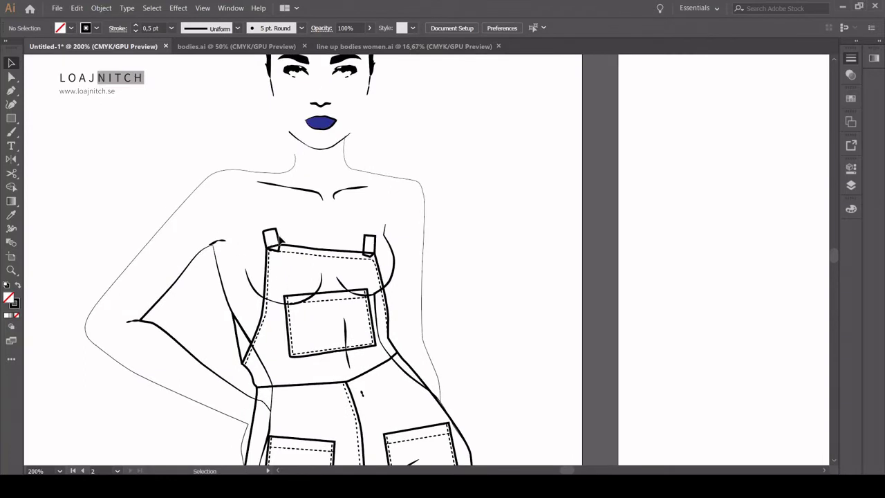
Draw the strap edges from the shoulder down to the bib tabs.
key("p")
left_click(249, 171)
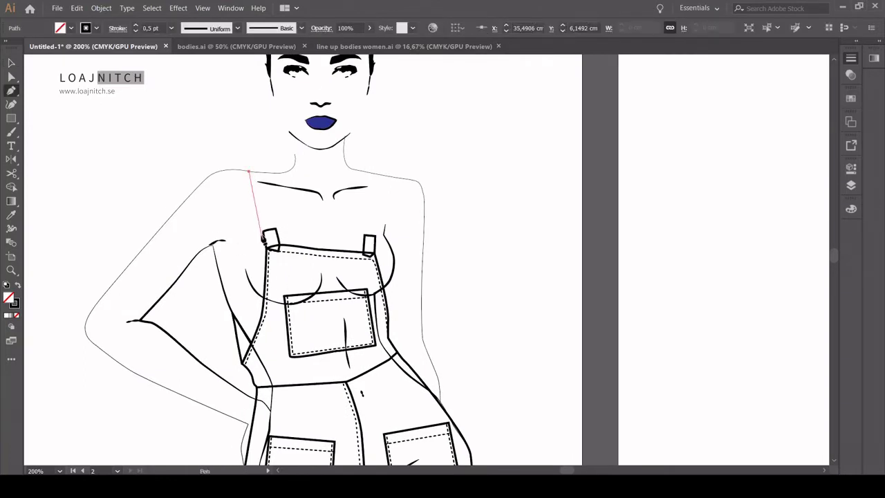
left_click(263, 239)
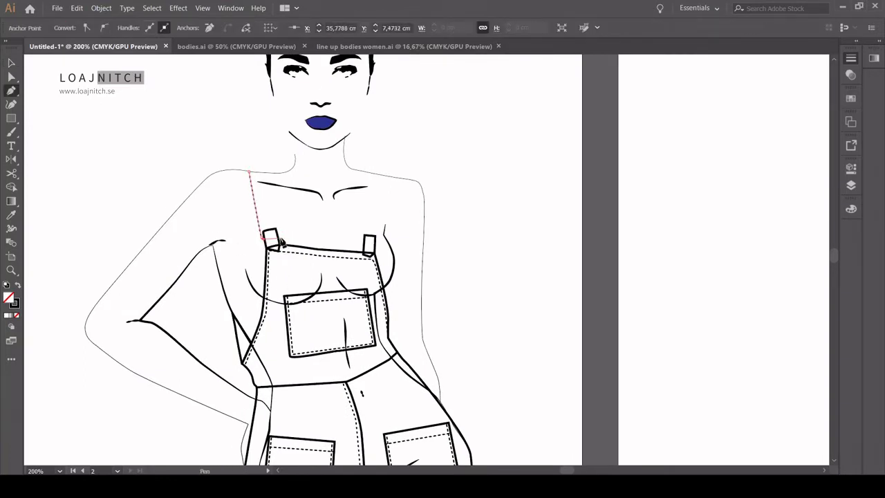
left_click(276, 228)
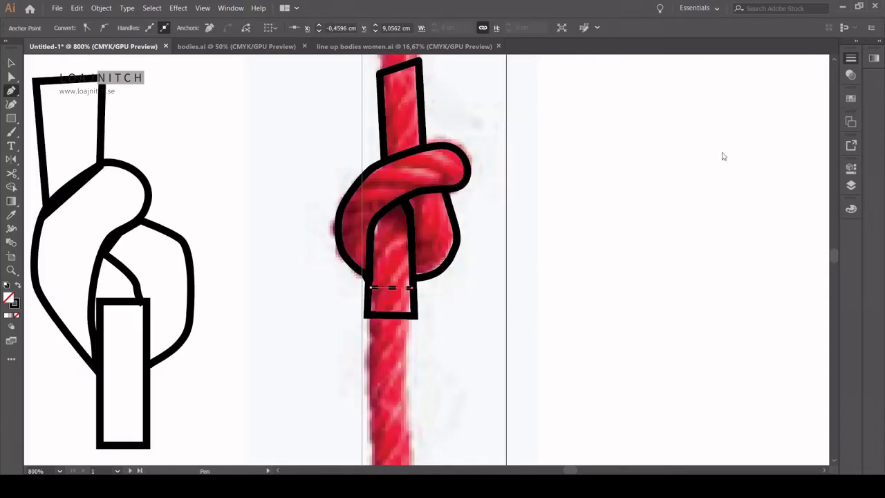
Move the traced knot outline to where the left strap meets the bib.
key("v")
left_click(423, 248)
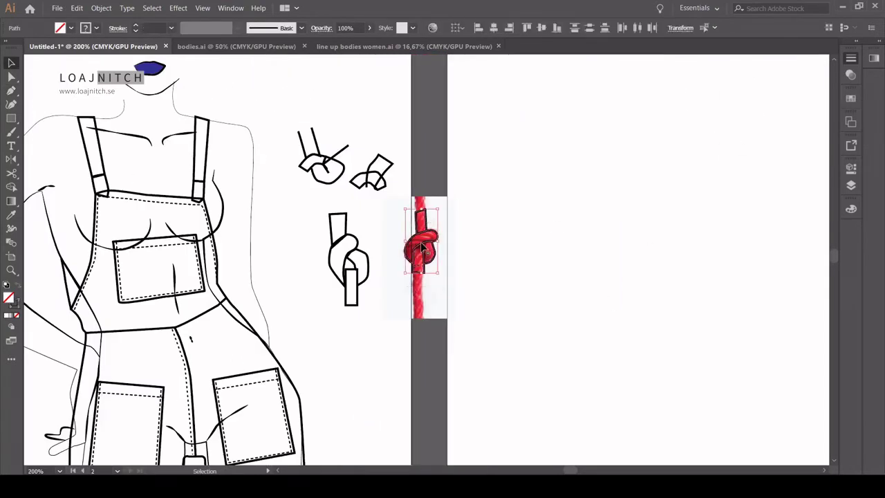
left_click_drag(422, 247, 264, 217)
scroll(265, 217, "left", 5)
left_click_drag(469, 226, 153, 171)
scroll(153, 171, "left", 3)
left_click_drag(200, 233, 395, 225)
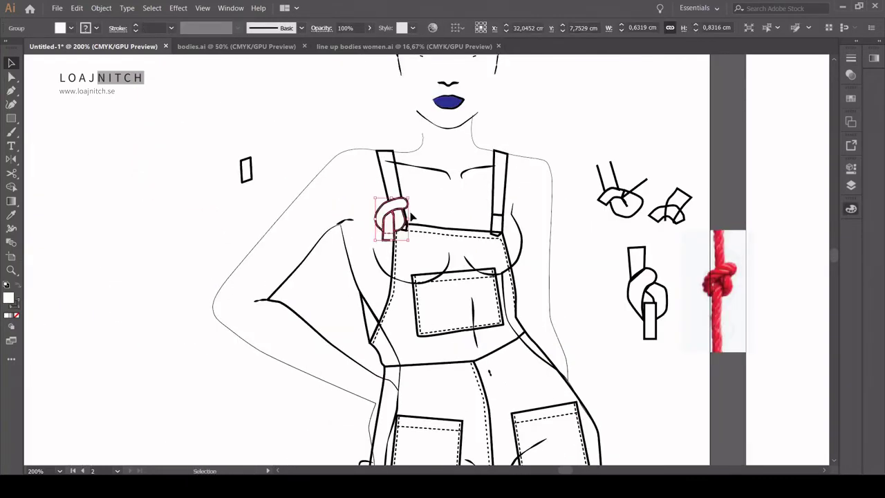
Delete the leftover knot sketches beside the figure.
key("ctrl+alt+0")
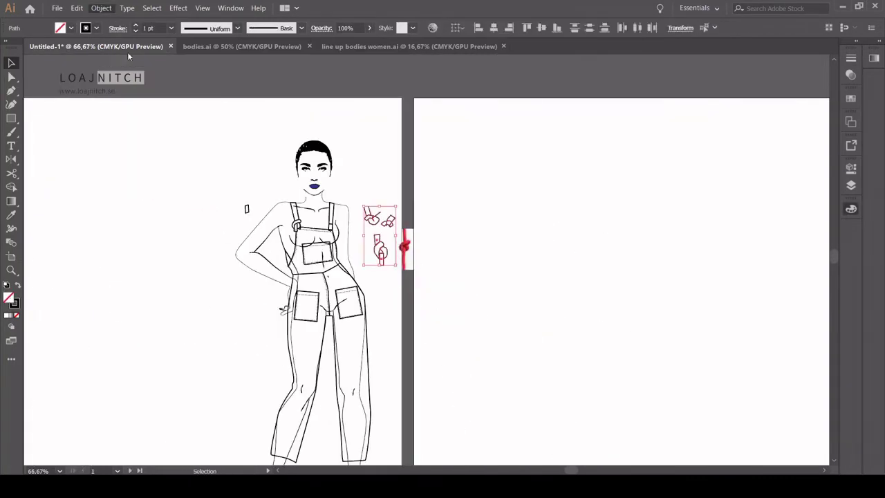
left_click(406, 249)
left_click(371, 200)
key("Delete")
key("ctrl+plus")
key("ctrl+plus")
key("ctrl+plus")
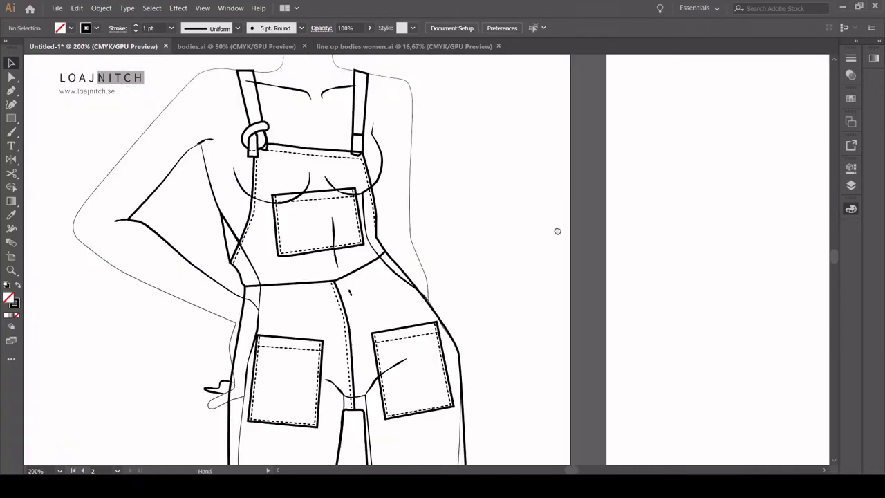
Place a mirrored copy of the knot on the right strap.
left_click(11, 160)
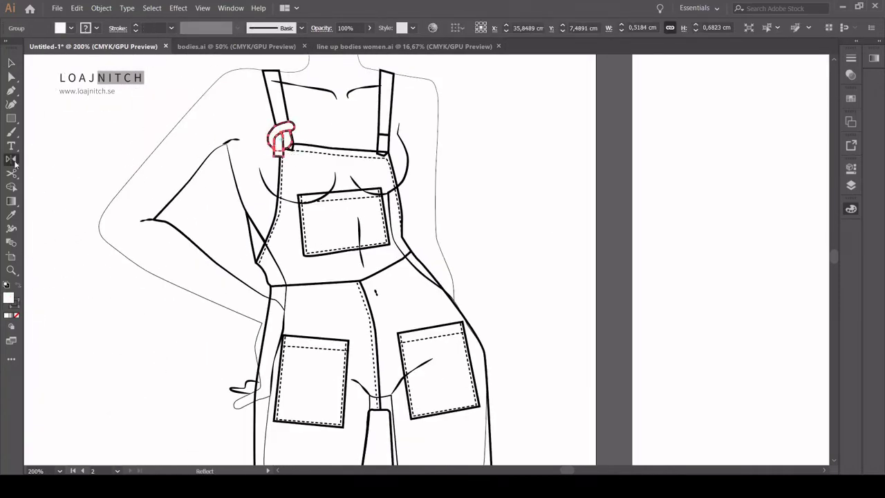
key("v")
mouse_move(270, 138)
left_mouse_down()
mouse_move(405, 138)
mouse_move(386, 147)
left_mouse_up()
left_click(434, 193)
Draw an unfilled Pen line across the overalls' waistline.
key("ctrl+minus")
key("ctrl+minus")
key("ctrl+minus")
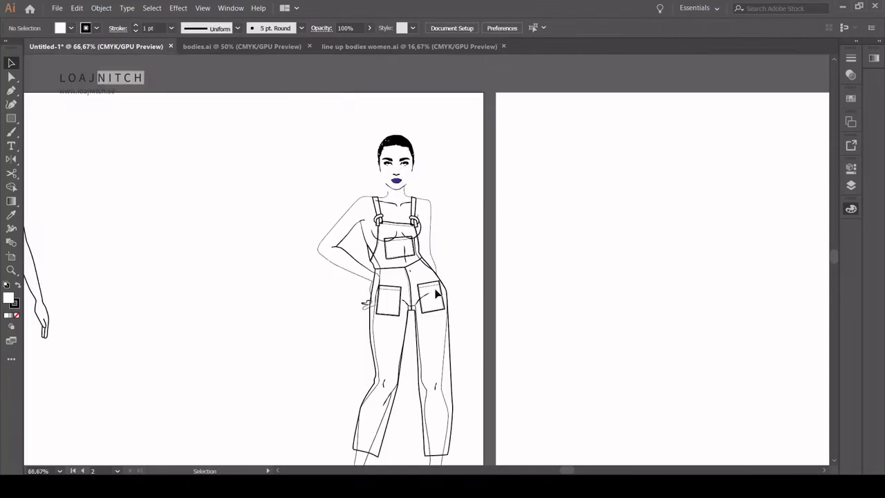
scroll(323, 191, "up", 3)
key("p")
left_click(199, 187)
left_click(285, 184)
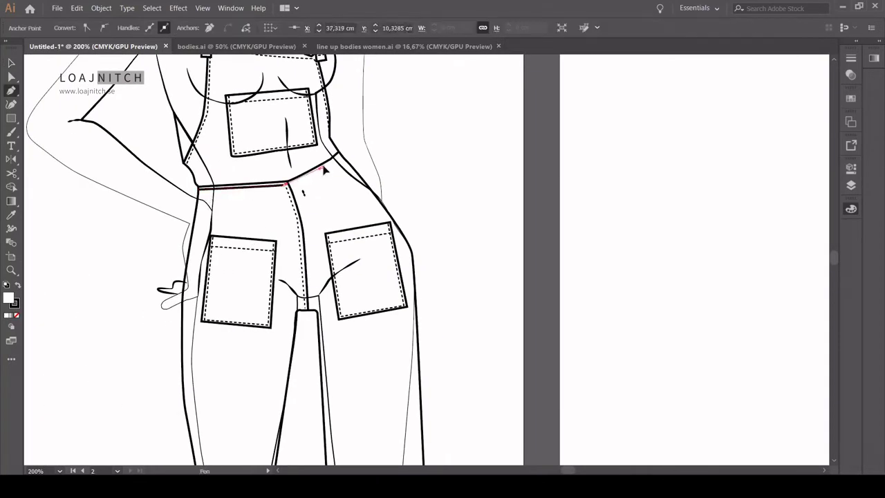
left_click(339, 156)
left_click(18, 315)
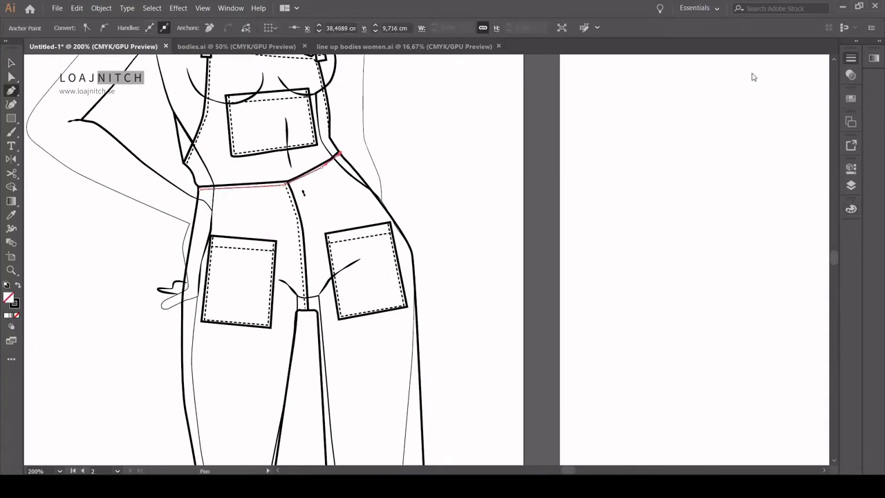
key("v")
left_click(398, 182)
Begin the cuff outline at the left trouser hem with the Pen tool.
key("ctrl+minus")
key("ctrl+minus")
key("ctrl+minus")
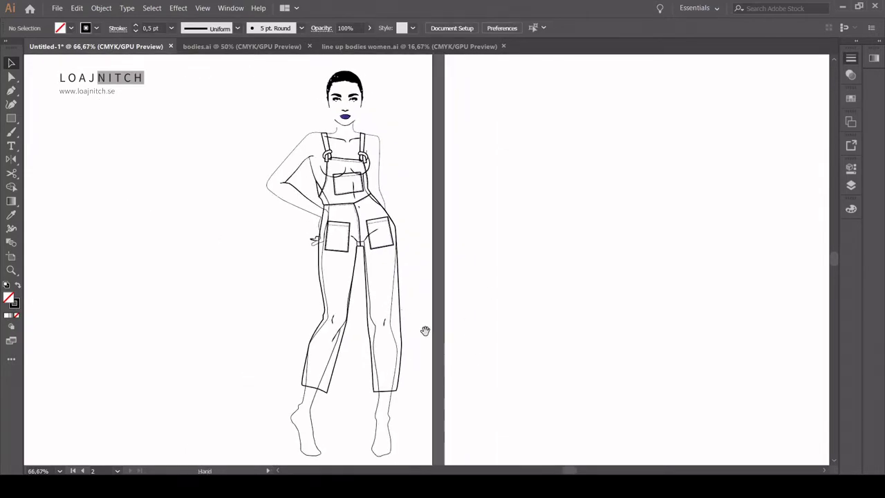
scroll(312, 445, "up", 3)
key("p")
left_click(285, 230)
left_click(283, 266)
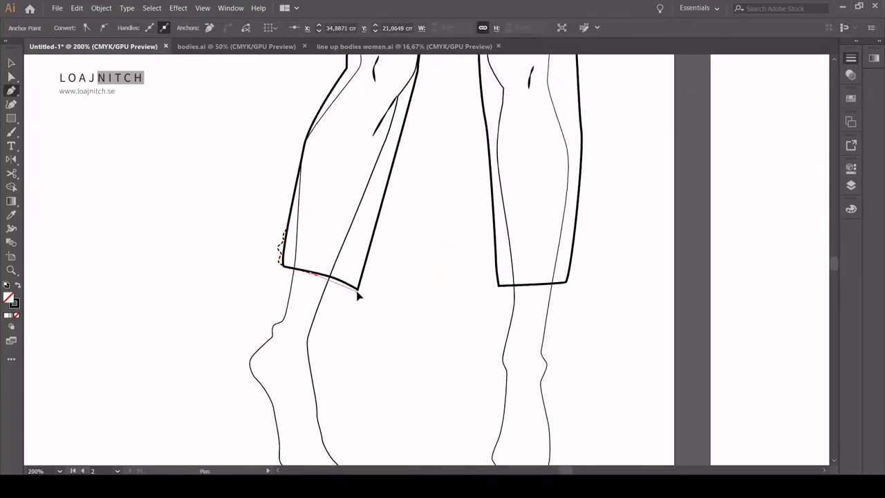
Close the cuff band shape at the left hem.
left_click(372, 253)
left_click(285, 230)
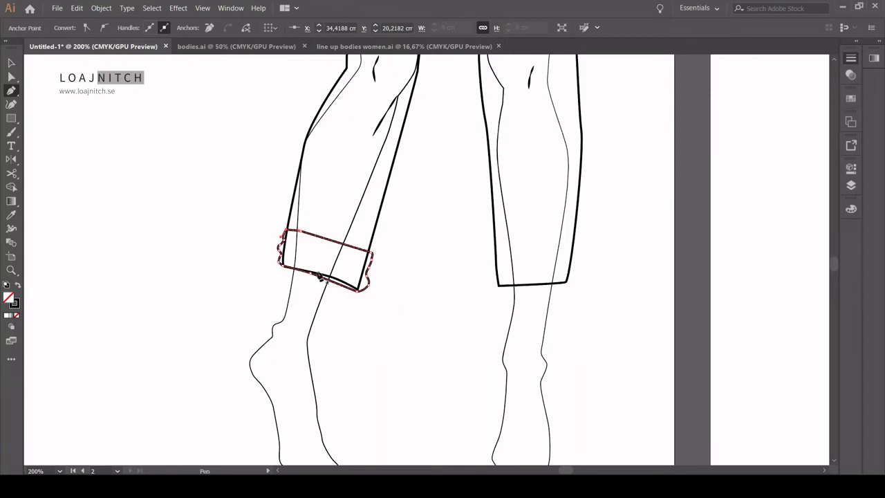
left_click(383, 316, "ctrl")
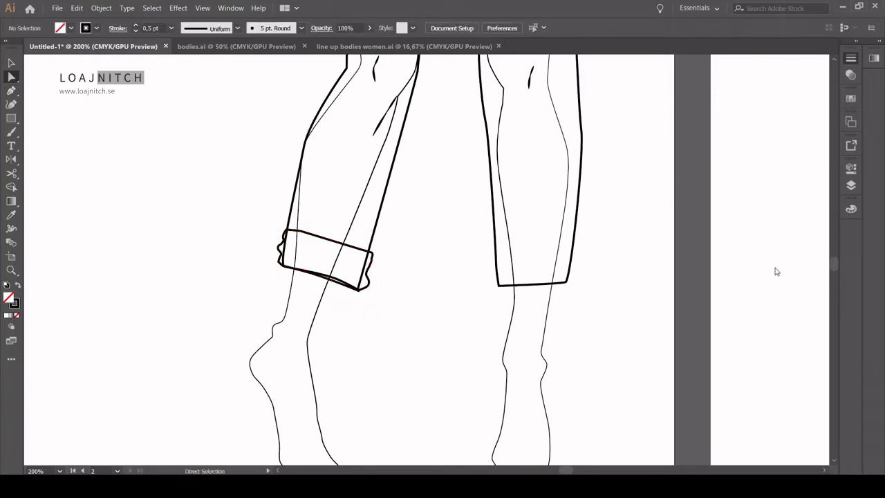
Draw curved fold lines and a short crease across the cuff.
key("p")
left_click(282, 255)
left_click_drag(304, 255, 322, 264)
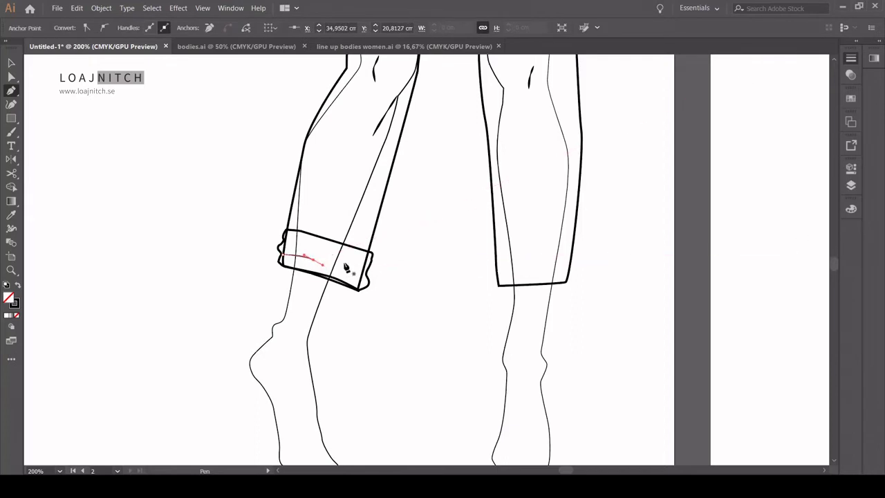
left_click(344, 264)
left_click(366, 274)
key("v")
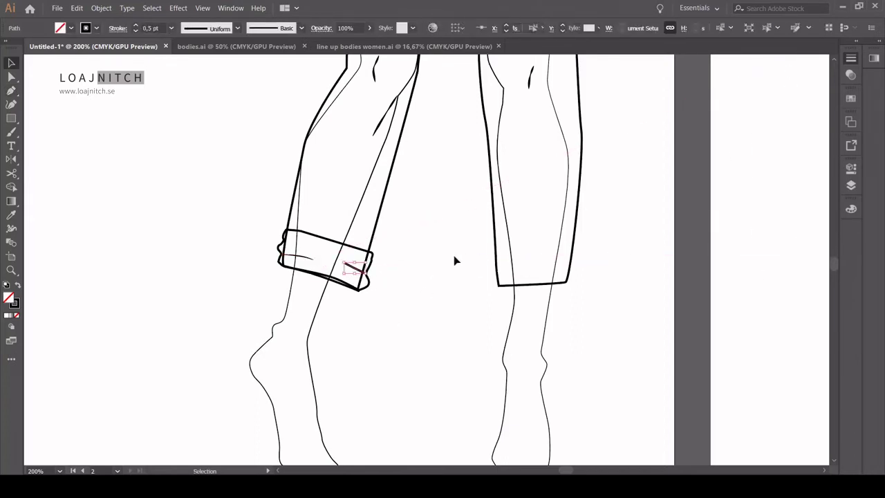
left_click(565, 316)
key("p")
left_click_drag(284, 240, 305, 243)
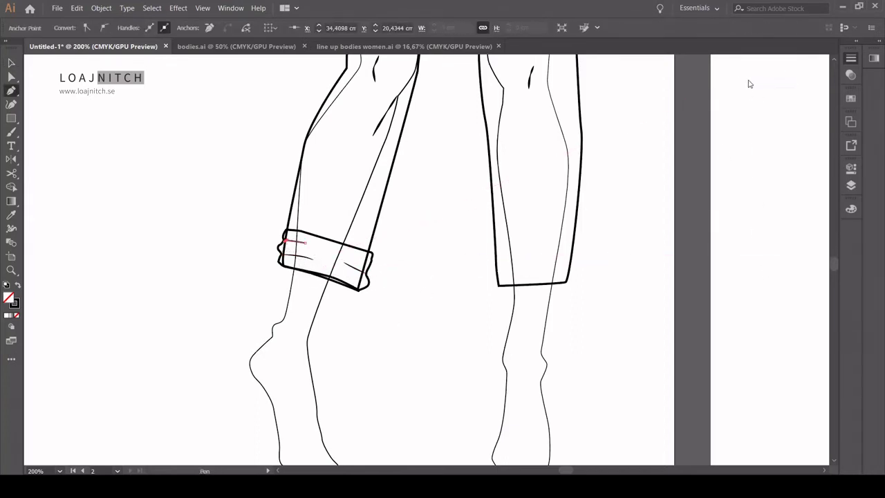
Reshape the cuff fold curves with Direct Selection.
key("a")
left_click(104, 29)
left_click(351, 258)
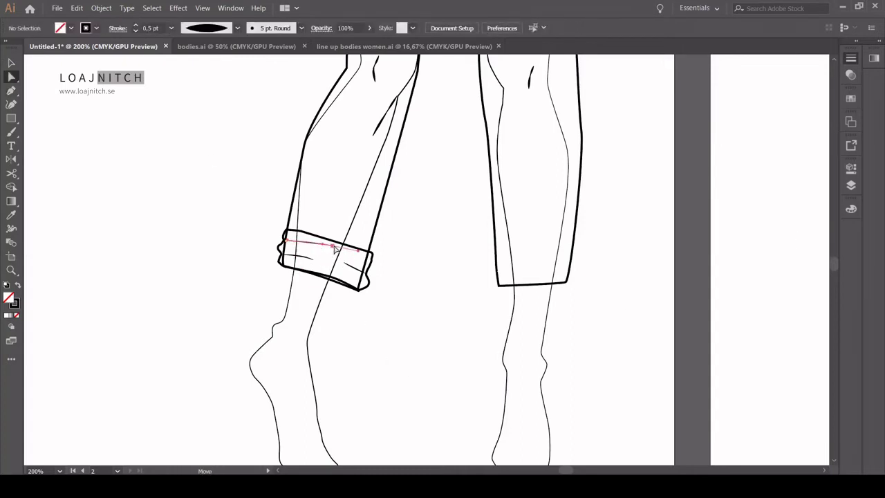
left_click(315, 257)
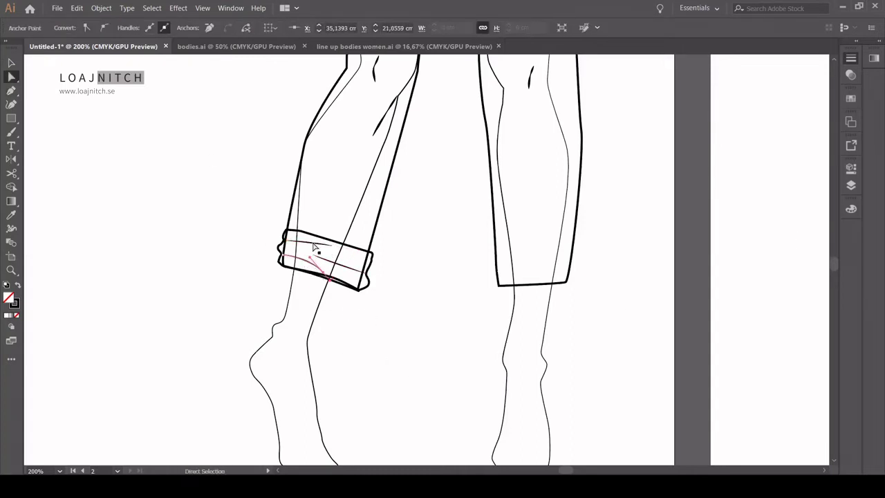
left_click_drag(316, 251, 312, 260)
left_click(413, 200)
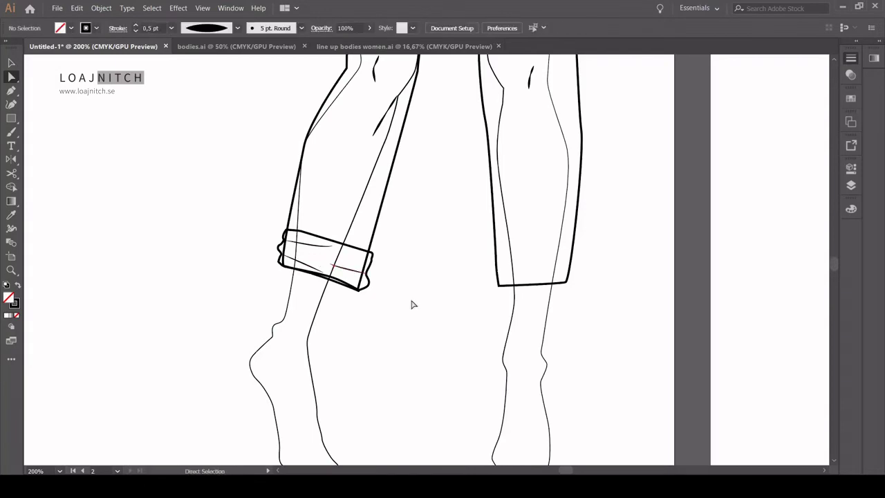
Revert the last two cuff edits and select all cuff pieces together.
key("ctrl+z")
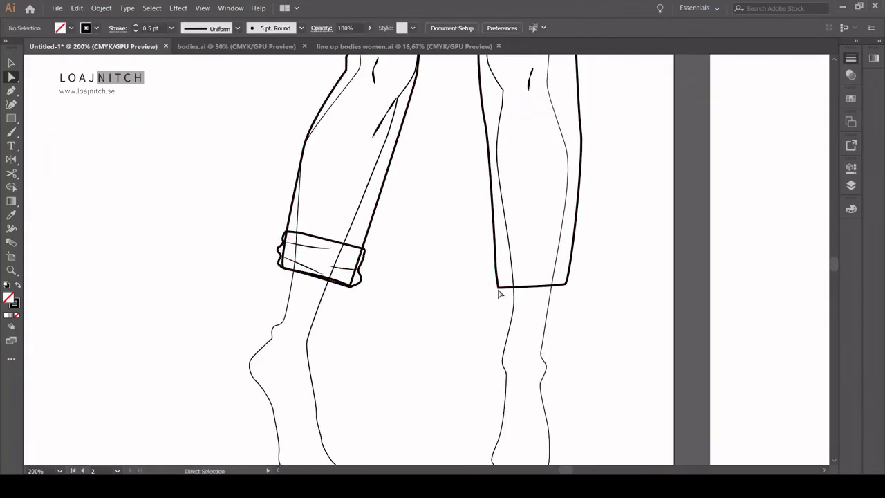
key("ctrl+z")
key("ctrl+z")
key("ctrl+z")
key("ctrl+z")
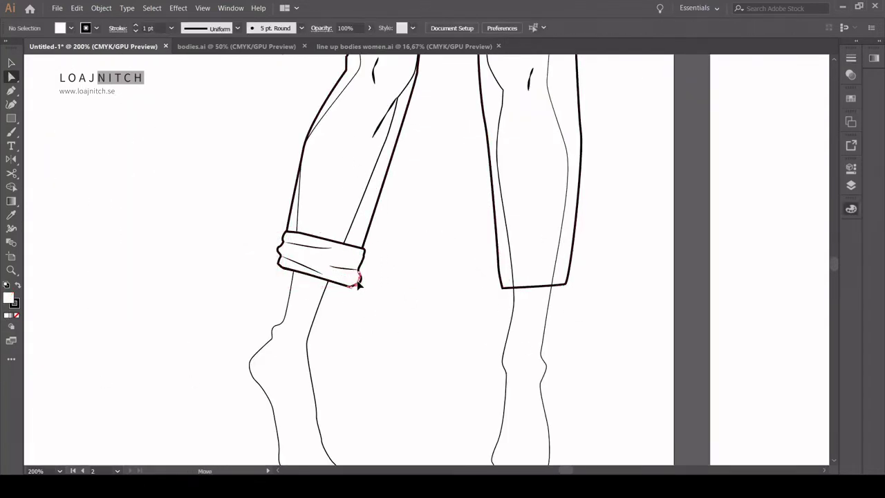
key("v")
left_click(357, 283)
key("ctrl+minus")
key("ctrl+minus")
key("ctrl+minus")
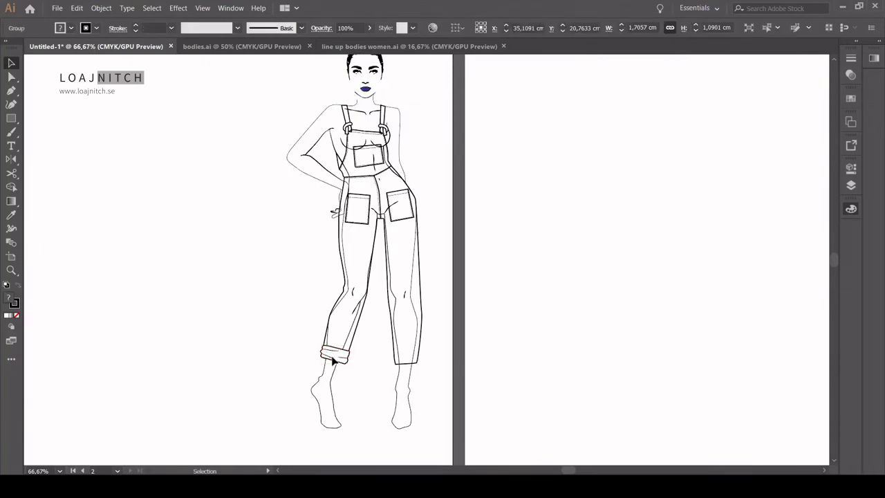
Draw a short crease from the crotch up to the back pocket.
key("o")
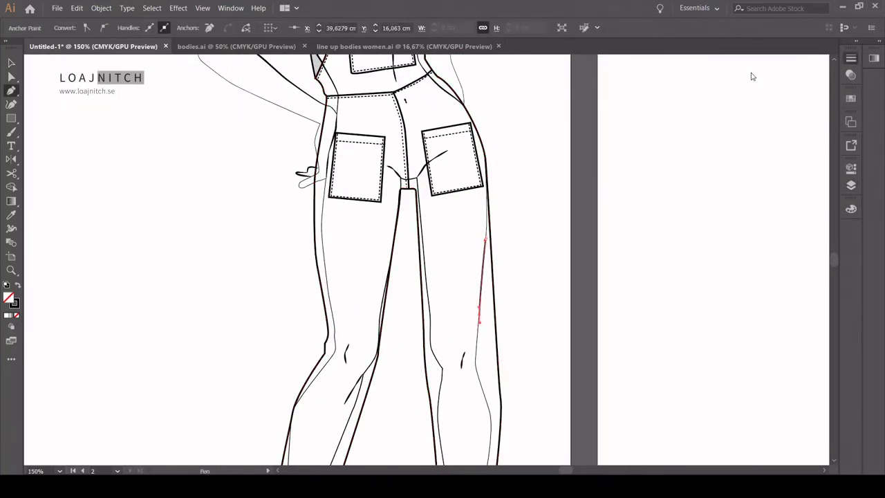
key("v")
key("p")
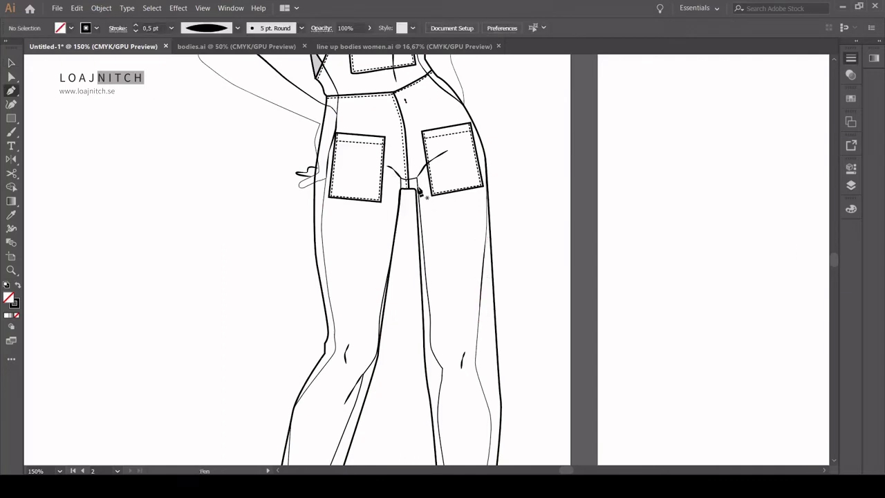
left_click(414, 180)
left_click(424, 168)
Zoom in on the crotch and inspect the new crease stroke.
key("ctrl+equal")
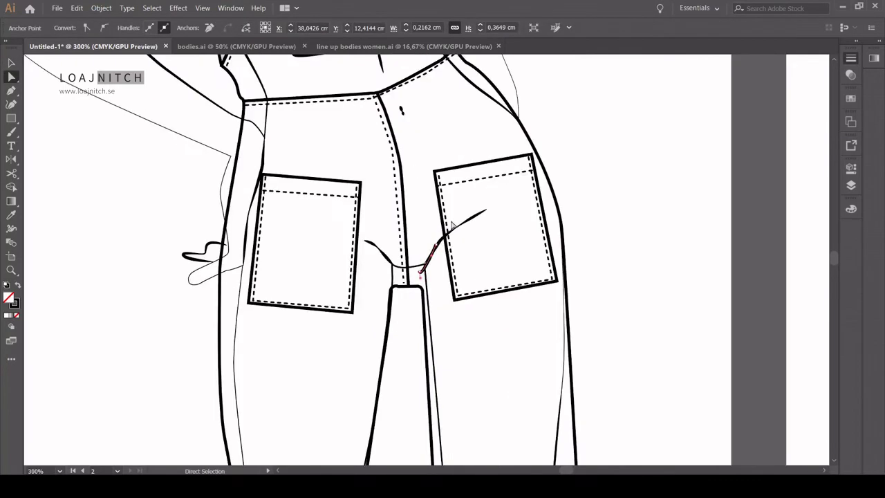
key("v")
left_click(427, 279)
key("a")
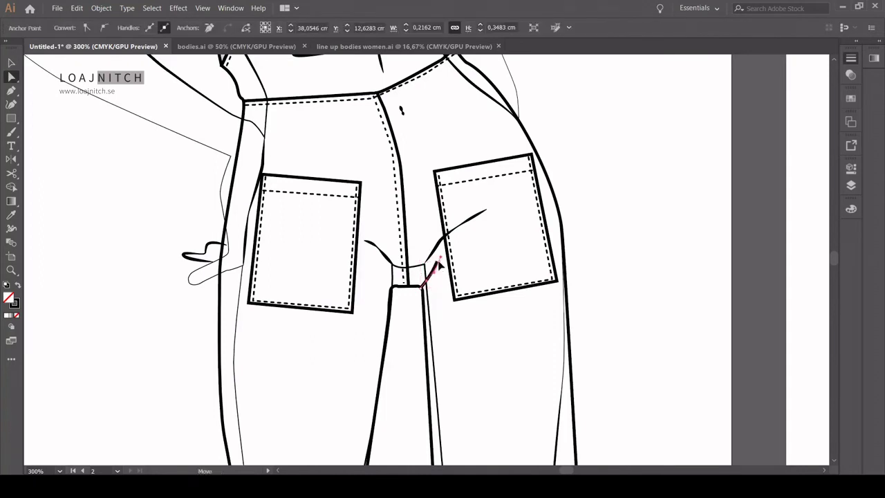
key("v")
left_click(531, 363)
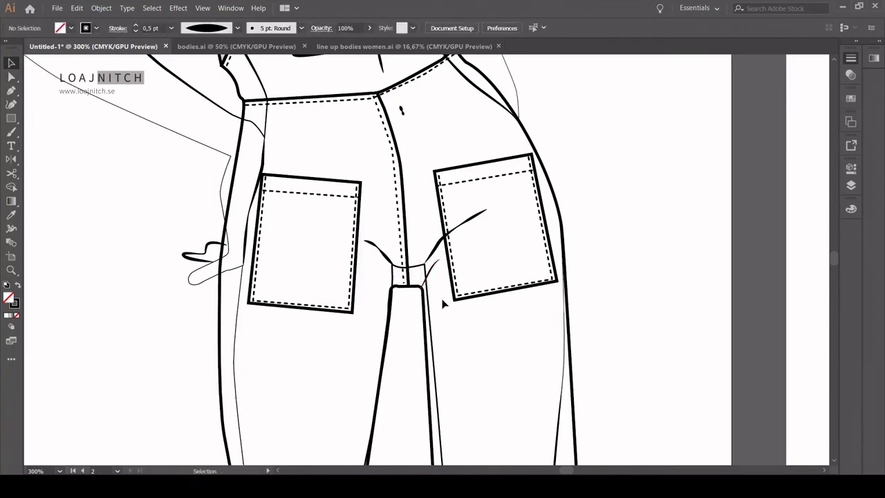
Place a copy of the curly crease stroke at the crotch seam, nudged down.
key("b")
left_click_drag(430, 223, 425, 259)
key("a")
key("v")
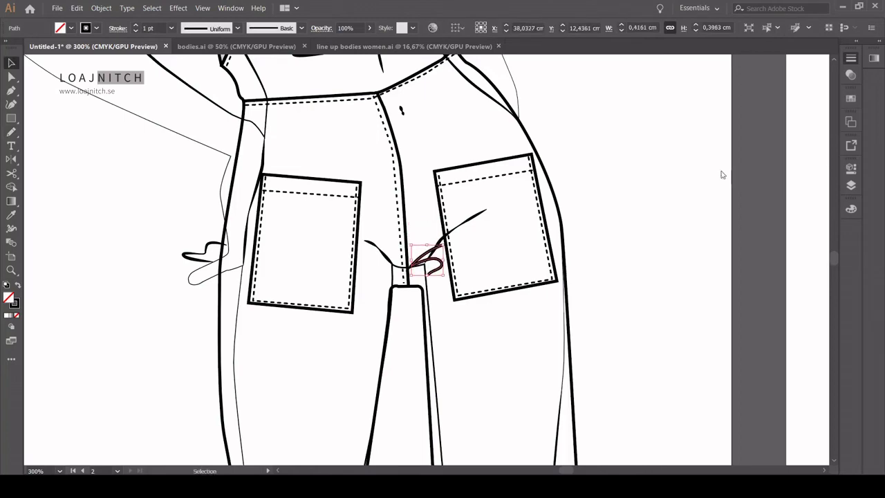
Draw a short crease line at the left knee.
left_click(431, 237)
key("h")
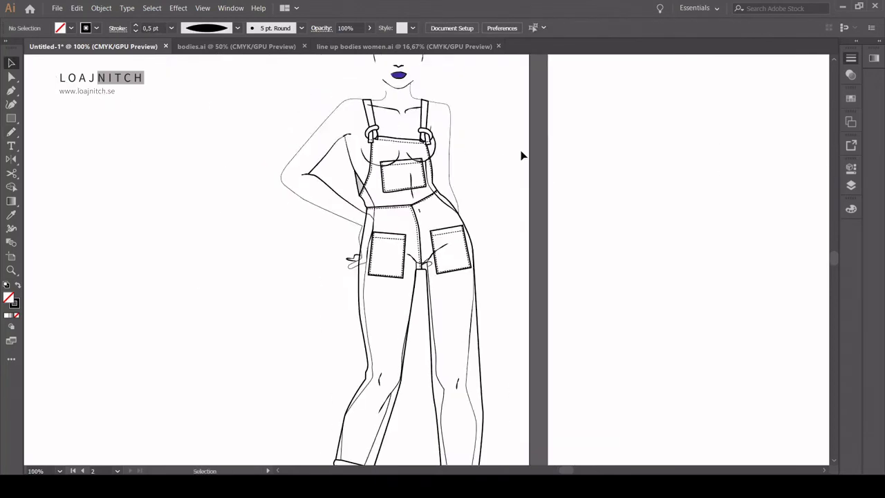
left_click_drag(330, 203, 467, 158)
key("p")
left_click(389, 217)
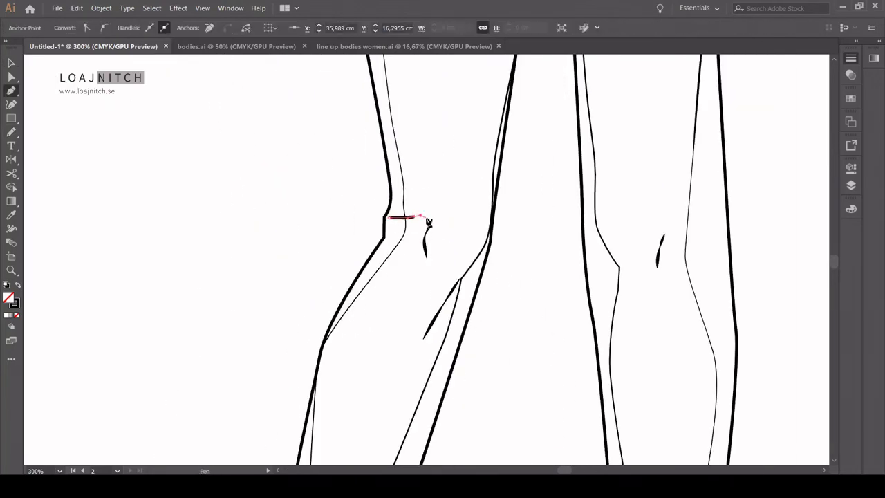
left_click(413, 217)
key("ctrl+minus")
key("ctrl+minus")
key("ctrl+minus")
left_click(623, 390)
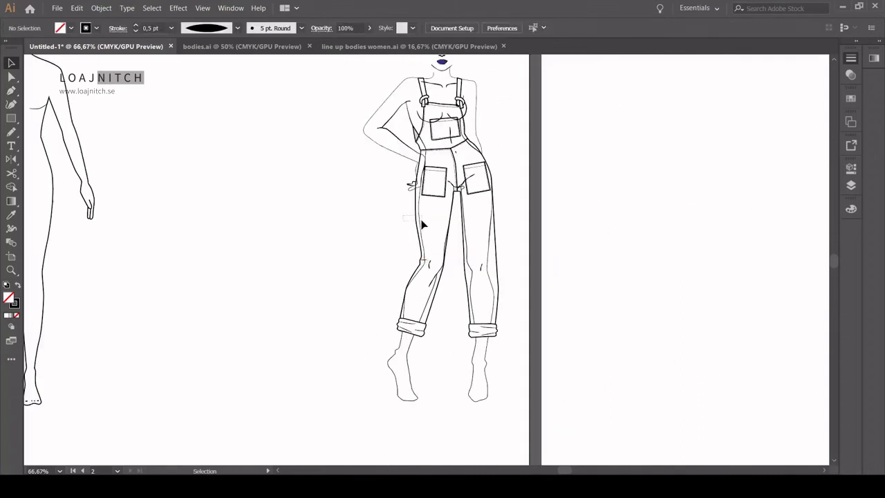
Check the knee and lower-leg crease strokes, then recentre the figure.
key("ctrl+plus")
key("ctrl+plus")
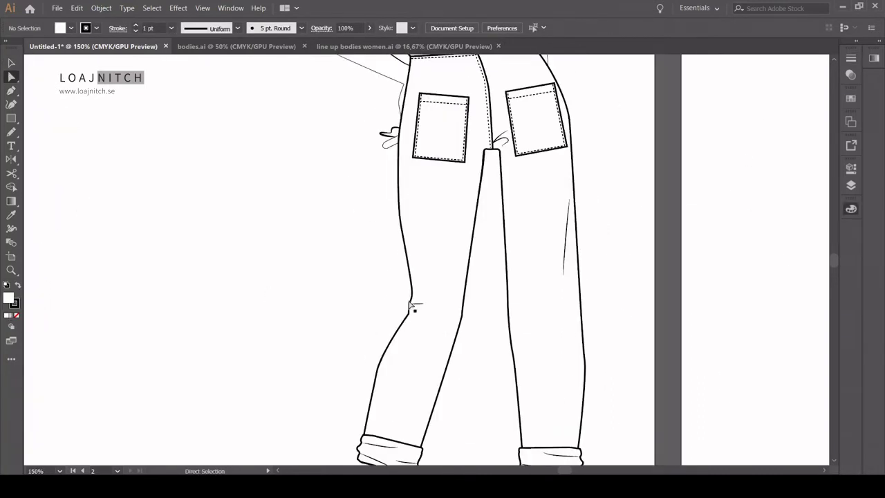
key("a")
key("v")
left_click(416, 304)
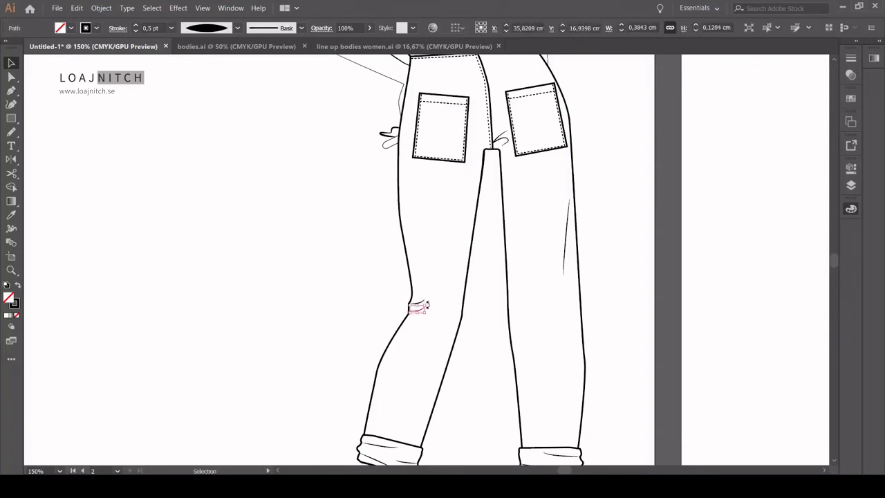
left_click(418, 314, "shift")
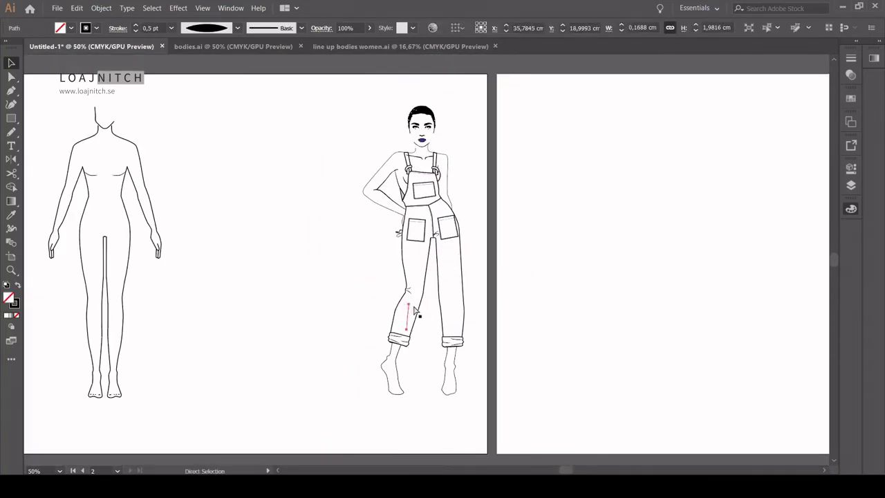
left_click(408, 315)
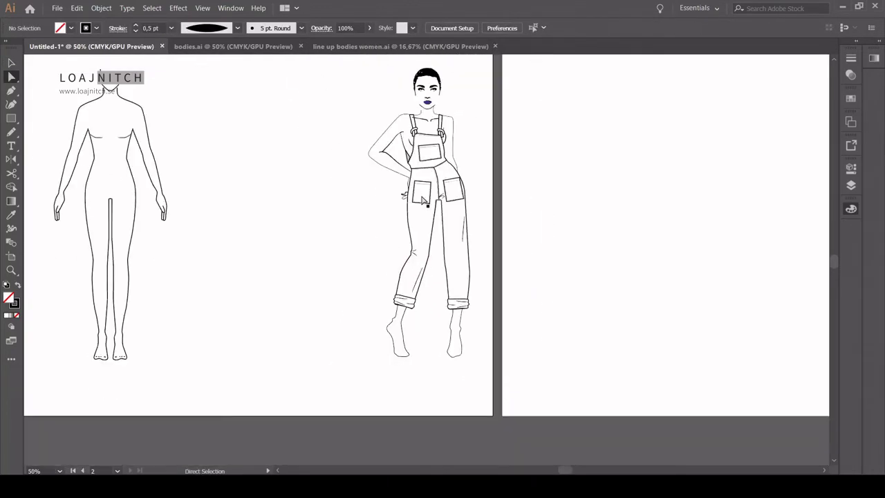
left_click_drag(454, 271, 446, 278)
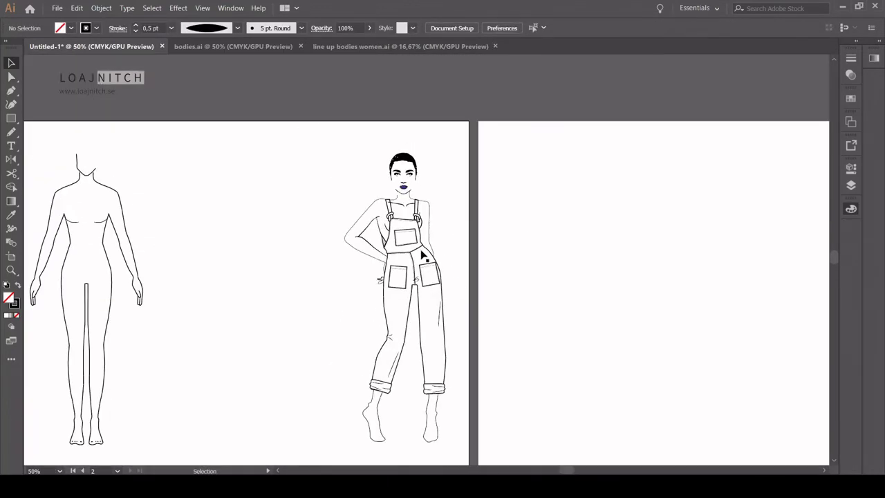
Trace a closed T-shirt outline around the neckline, shoulders and sleeves.
key("p")
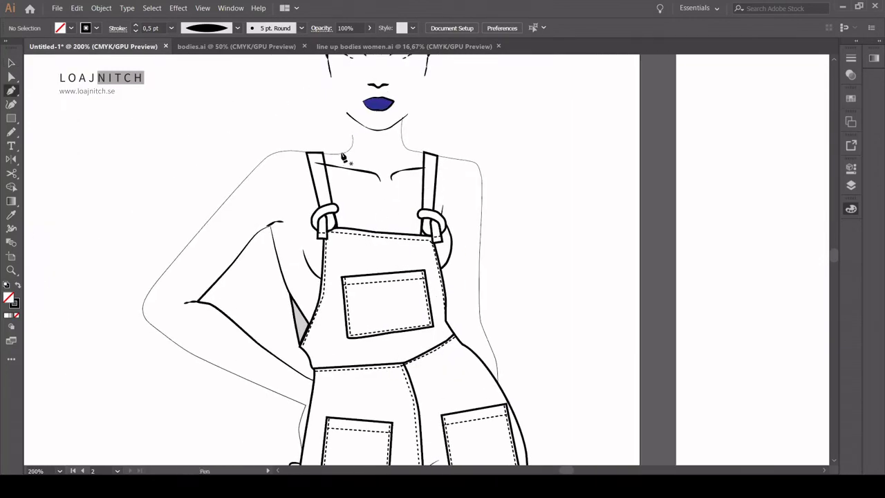
left_click(341, 152)
left_click(353, 139)
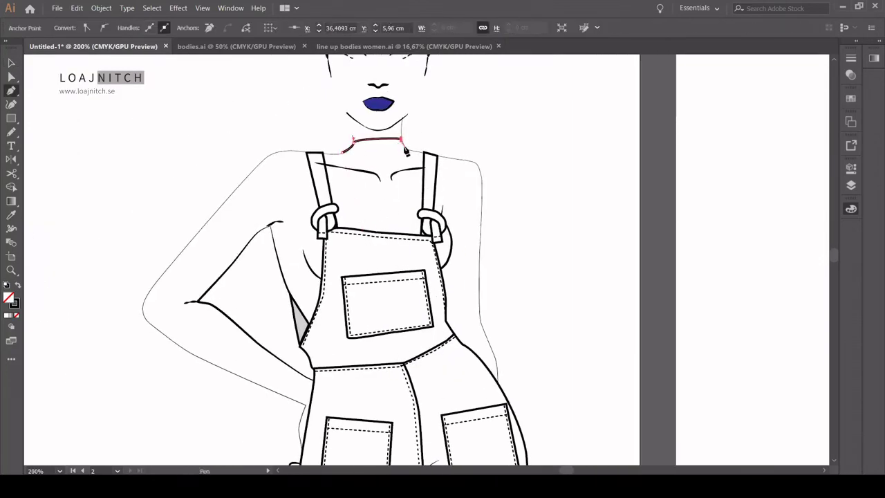
left_click(401, 139)
left_click(477, 163)
left_click(482, 226)
left_click(443, 208)
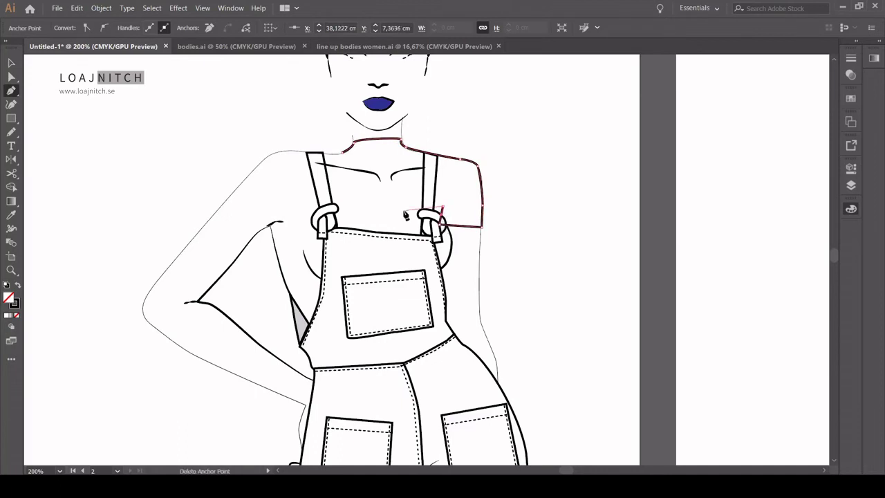
left_click(369, 217)
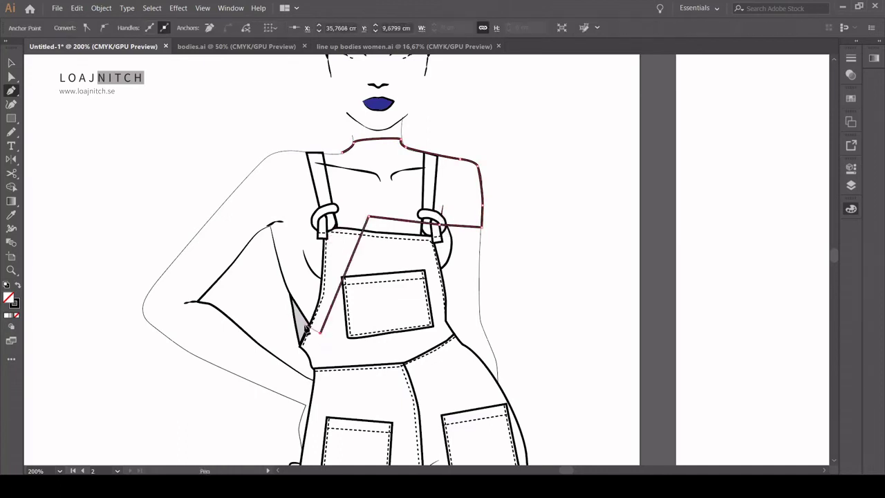
left_click(271, 226)
left_click(248, 242)
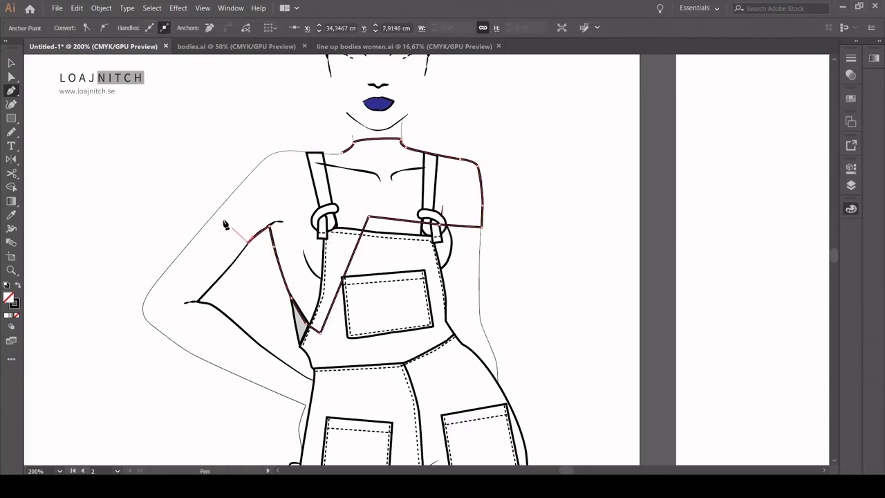
left_click(218, 209)
left_click(271, 156)
In Outline view, add an anchor point to the shirt beside the right strap.
key("v")
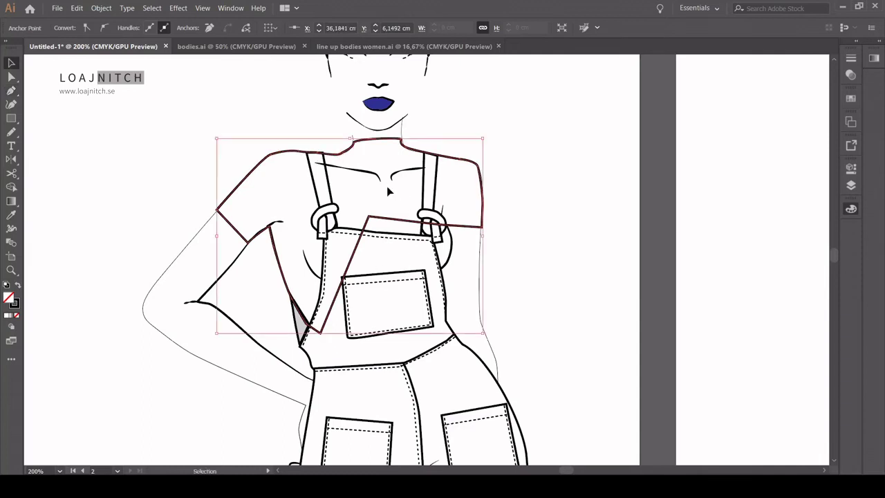
left_click(521, 293)
left_click(250, 238)
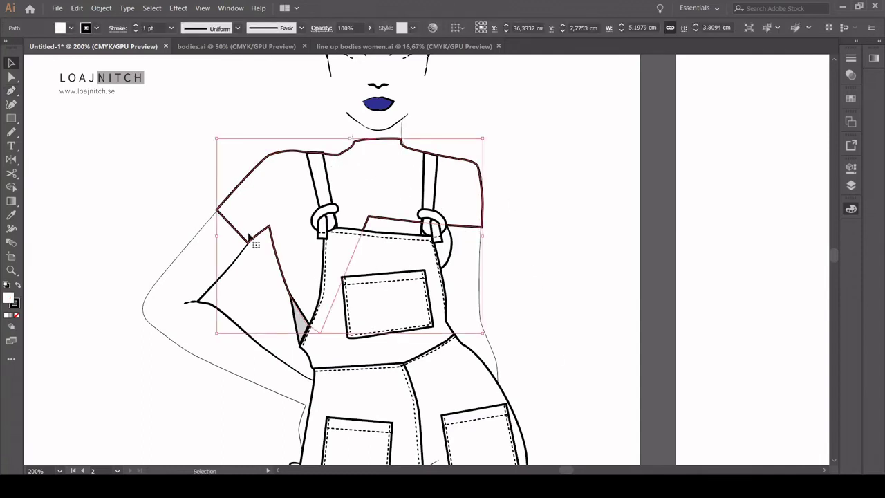
key("ctrl+y")
key("p")
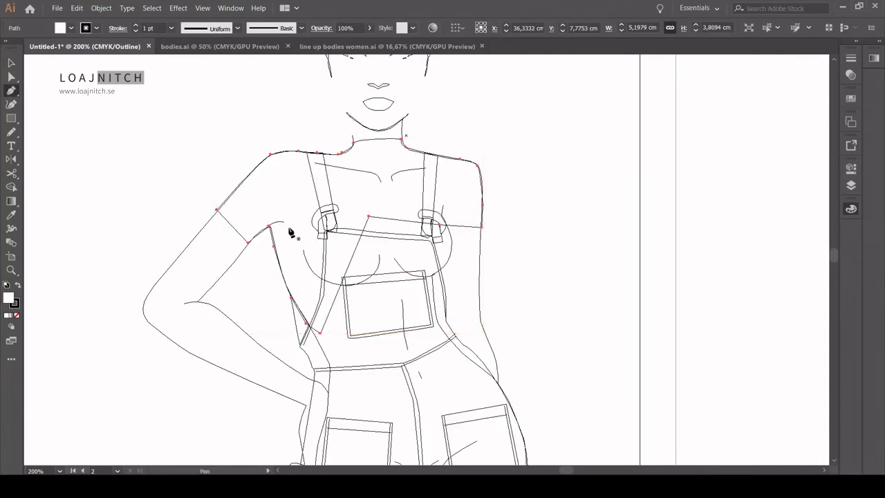
left_click(444, 214, "ctrl")
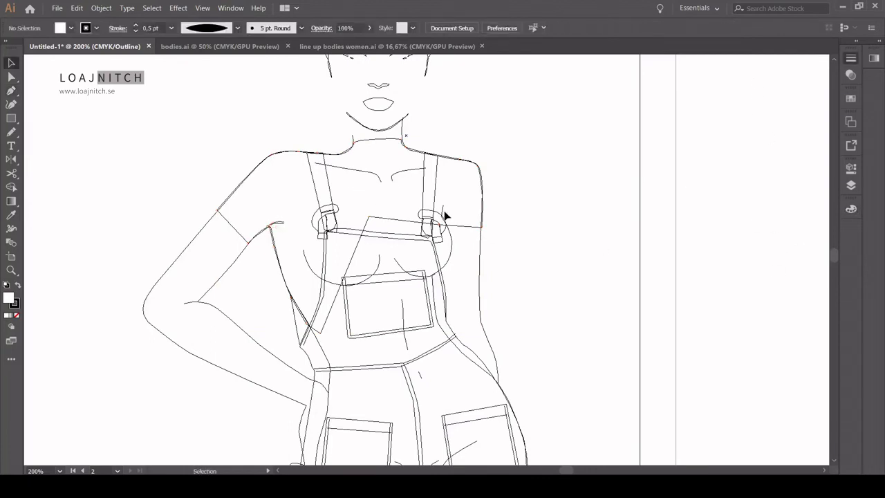
left_click(443, 208)
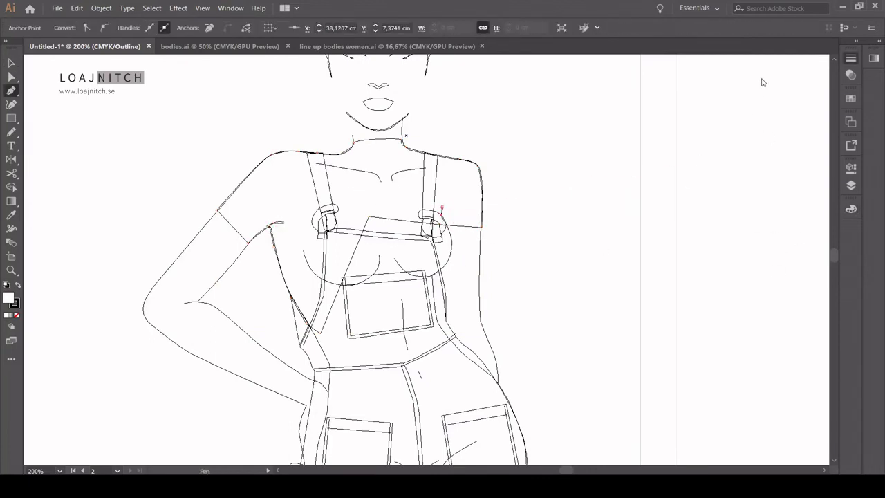
left_click(423, 245, "ctrl")
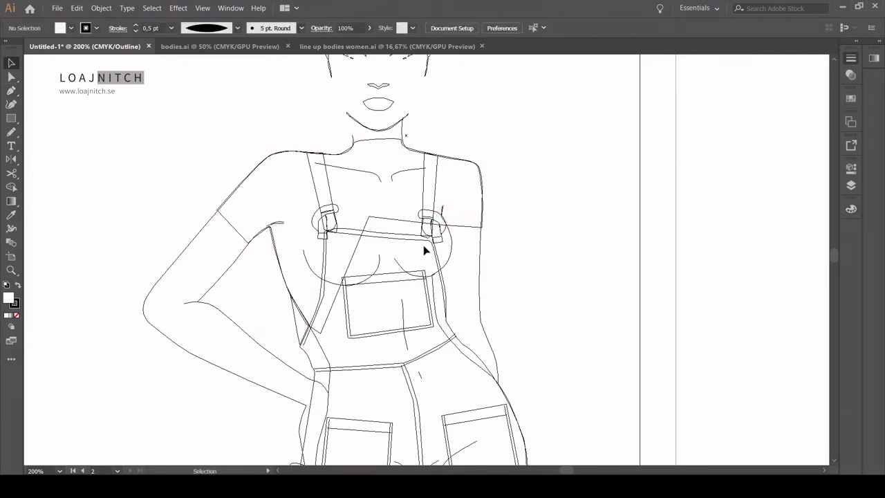
Start a fold line under the arm, return to Preview, then deselect the shirt.
left_click(304, 255)
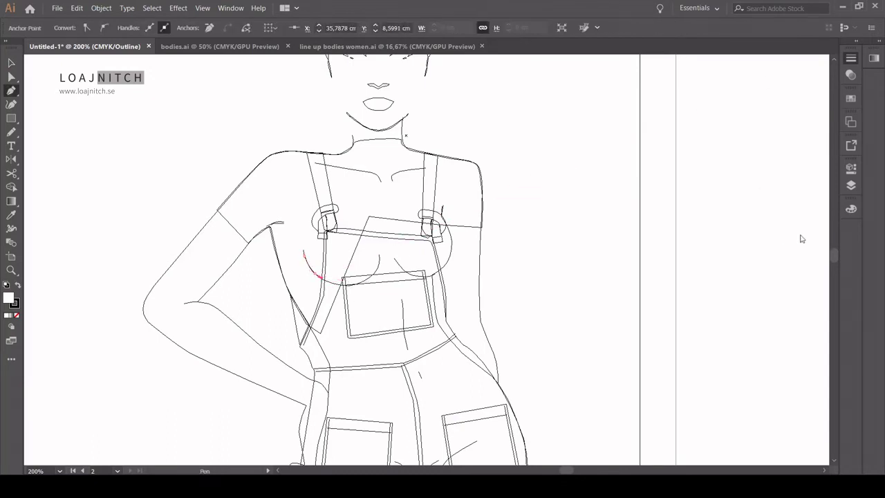
key("v")
key("ctrl+y")
left_click(405, 238)
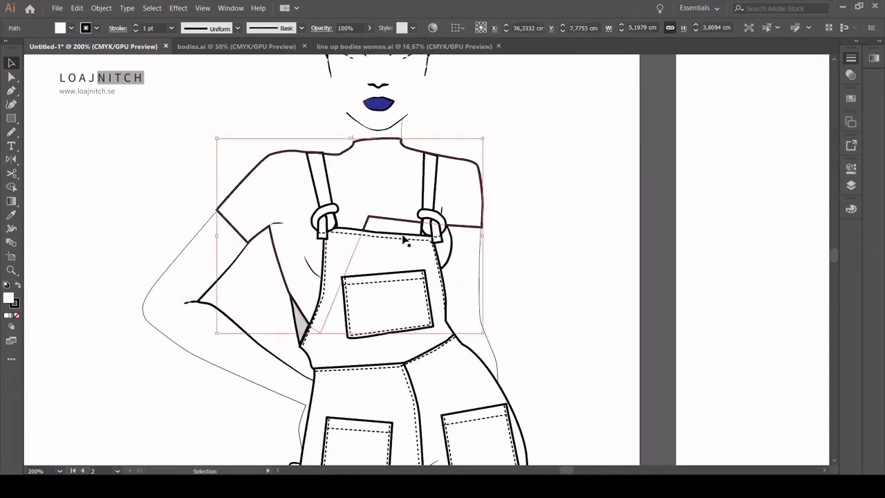
key("ctrl+shift+a")
key("a")
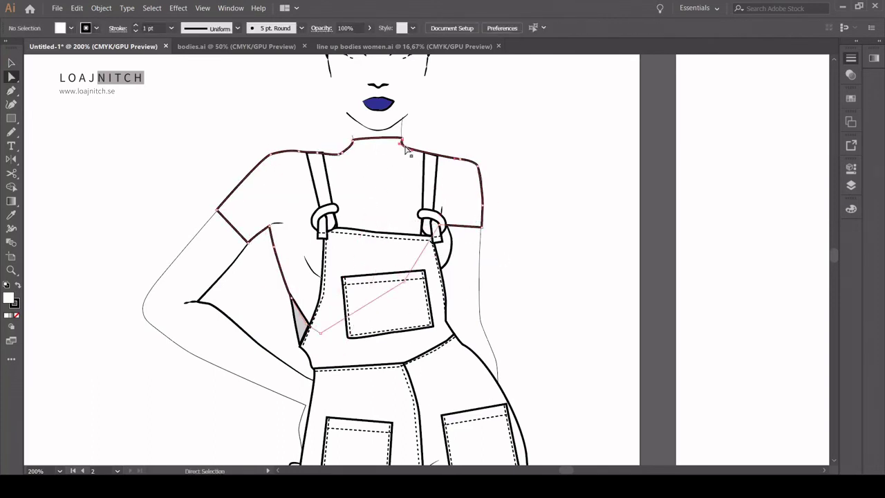
key("ctrl+y")
key("p")
left_click(349, 150)
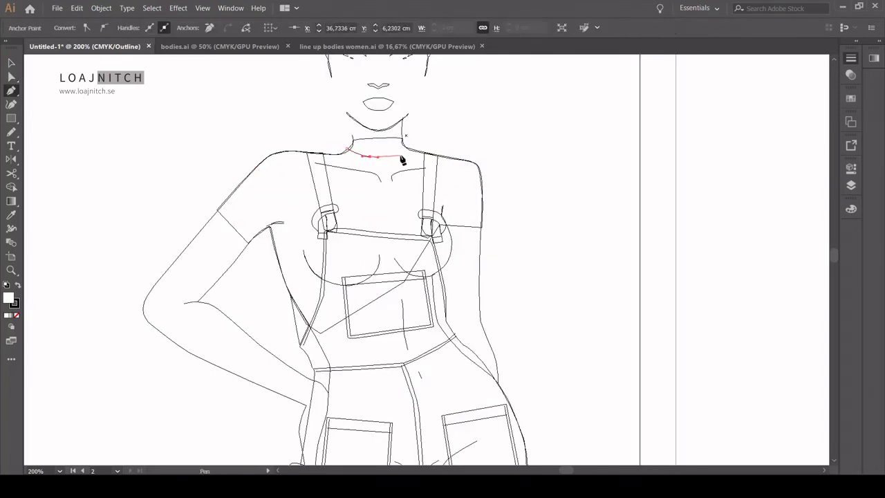
left_click(403, 156)
key("ctrl+y")
key("a")
key("ctrl+plus")
key("ctrl+plus")
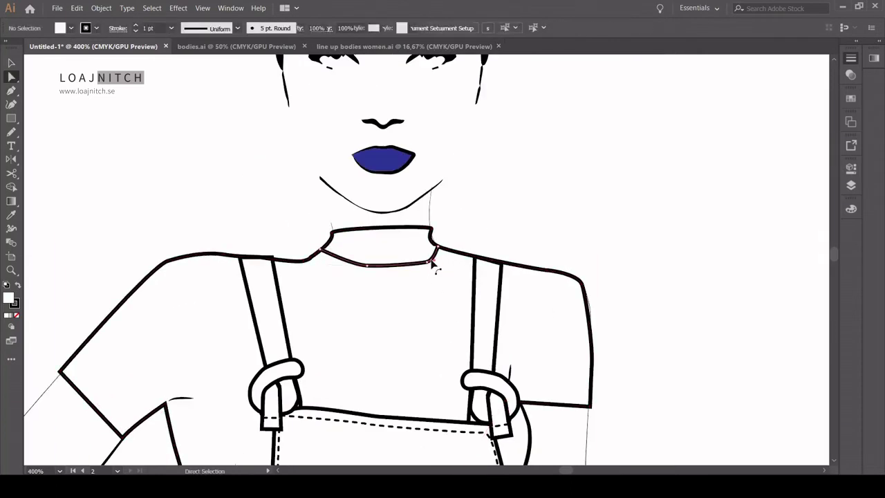
left_click(433, 267)
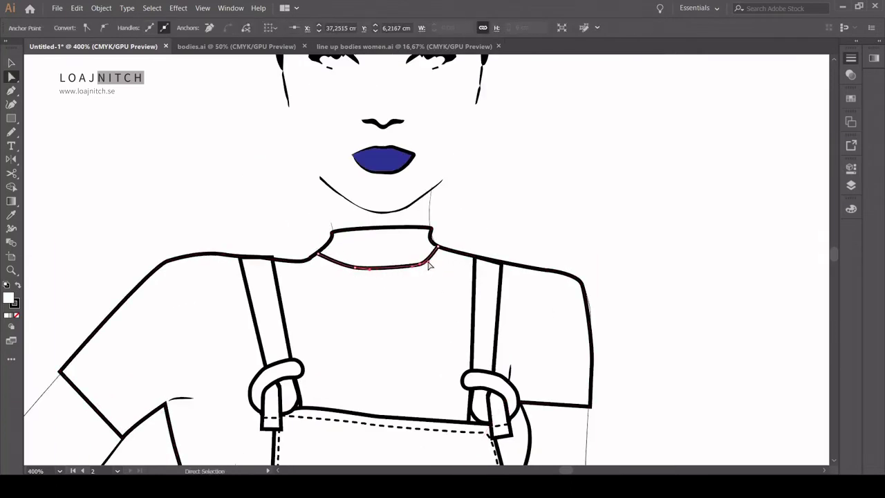
key("ctrl+minus")
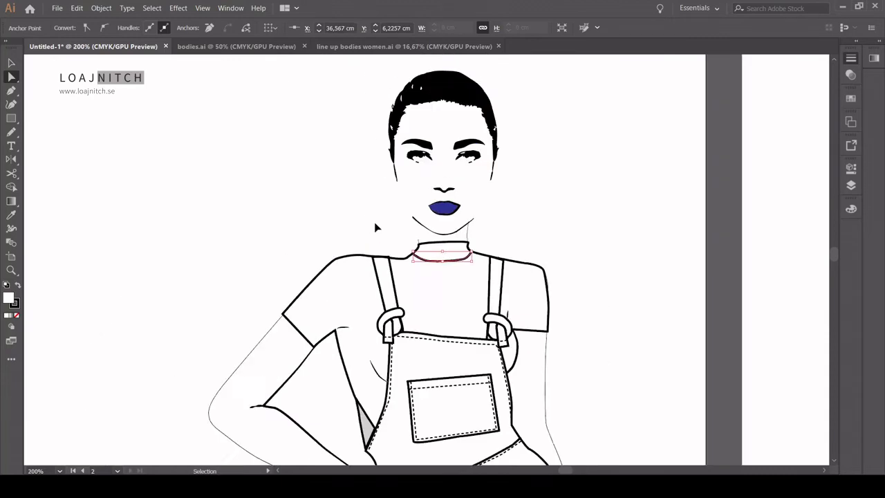
key("a")
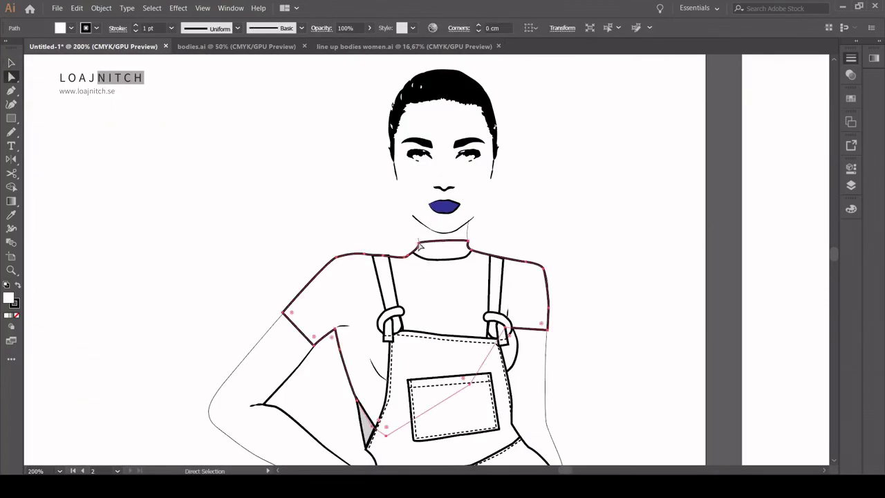
left_click(418, 249)
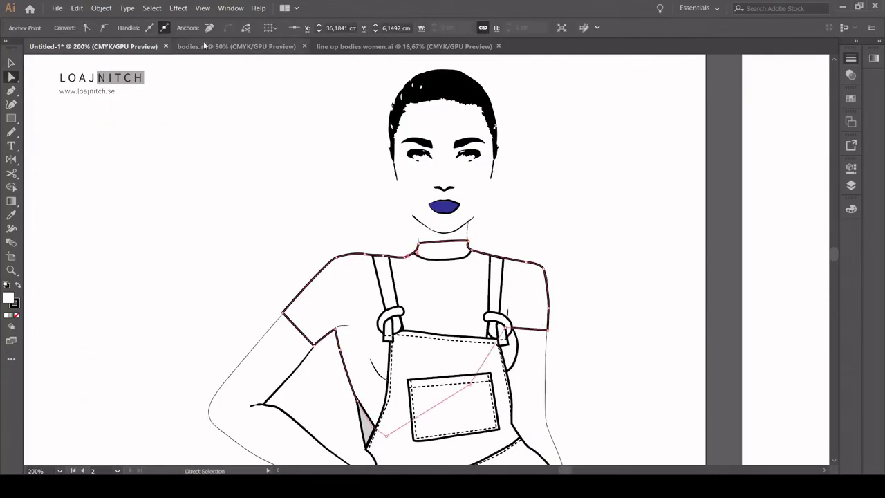
scroll(431, 256, "up", 4)
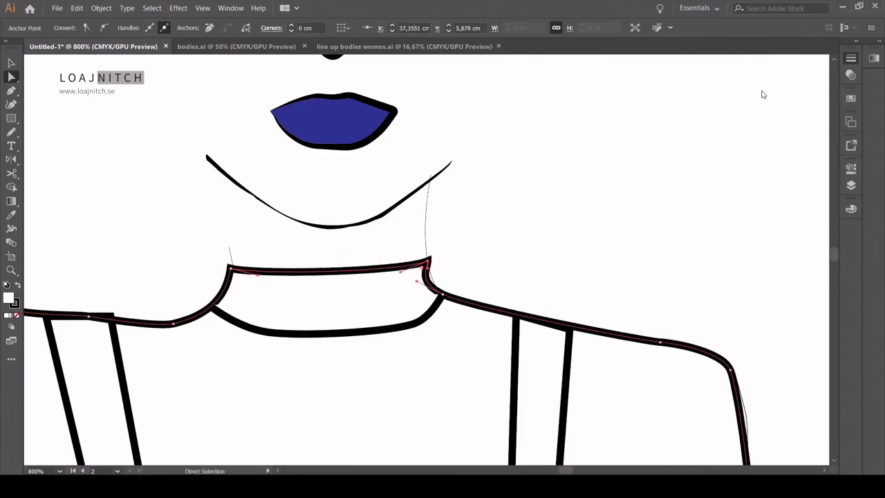
left_click(434, 309)
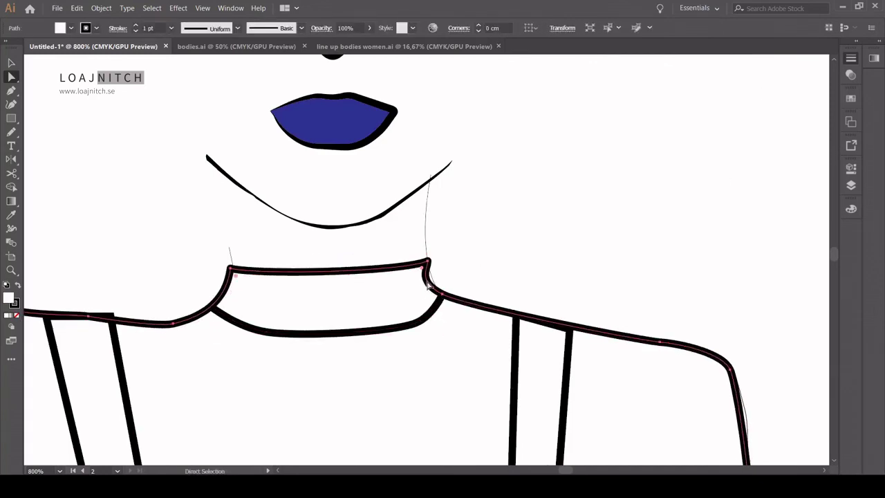
left_click(450, 272)
scroll(450, 273, "down", 8)
scroll(453, 291, "down", 2)
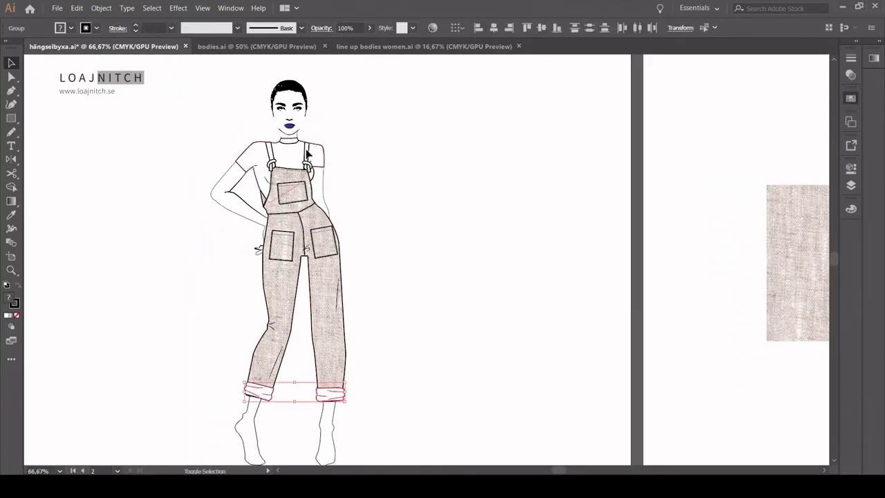
Select the straps with both buckles, then both trouser cuffs.
key("ctrl+equal")
key("ctrl+equal")
key("ctrl+equal")
left_click(422, 199)
left_click(421, 199, "shift")
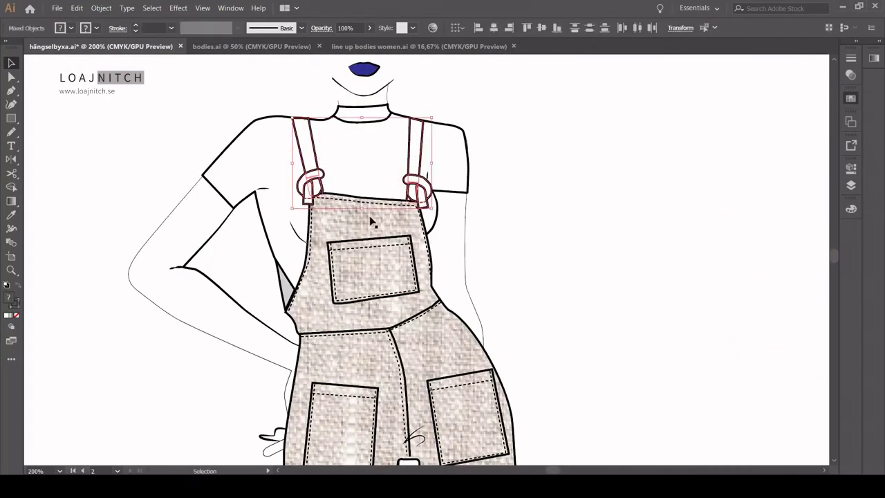
key("ctrl+minus")
key("ctrl+minus")
key("ctrl+minus")
left_click(344, 387)
left_click(385, 387)
left_click(310, 381, "shift")
left_click(325, 389, "shift")
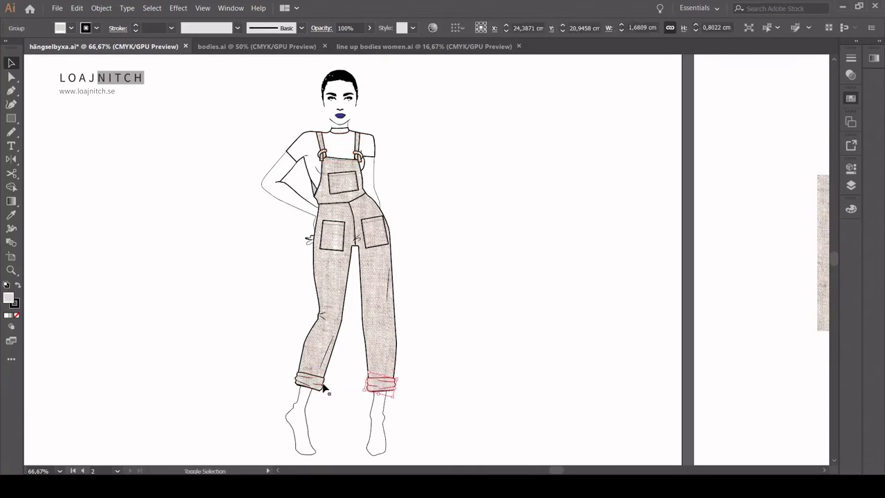
left_click(325, 388, "shift")
key("ctrl+equal")
key("ctrl+equal")
key("ctrl+equal")
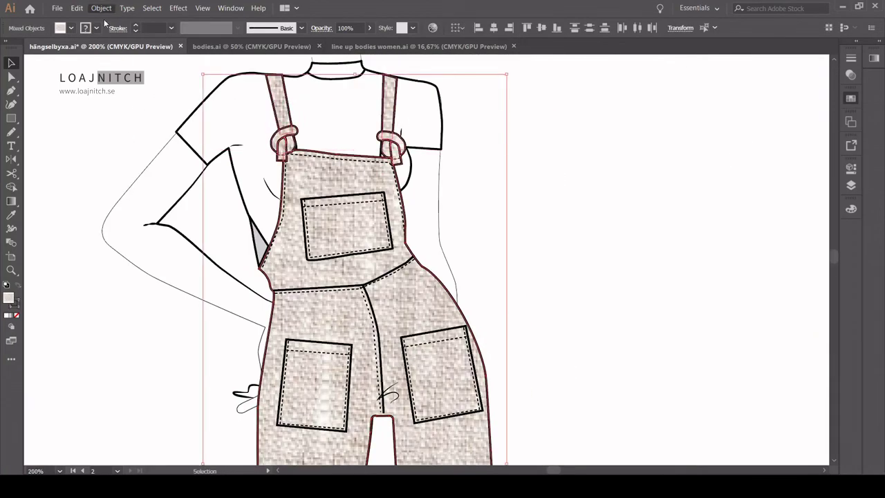
Move the denim swatch beside the figure and fill the T-shirt with it.
key("ctrl+minus")
key("ctrl+minus")
key("ctrl+minus")
left_click_drag(649, 149, 574, 213)
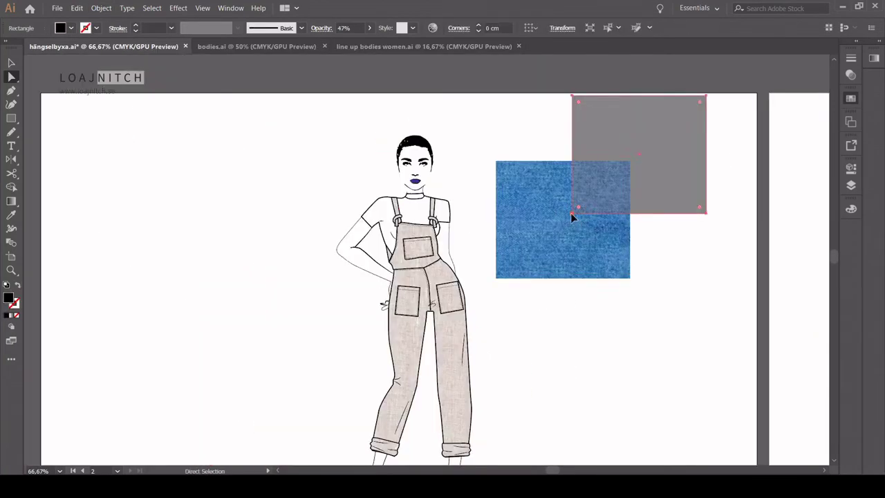
left_click(443, 214)
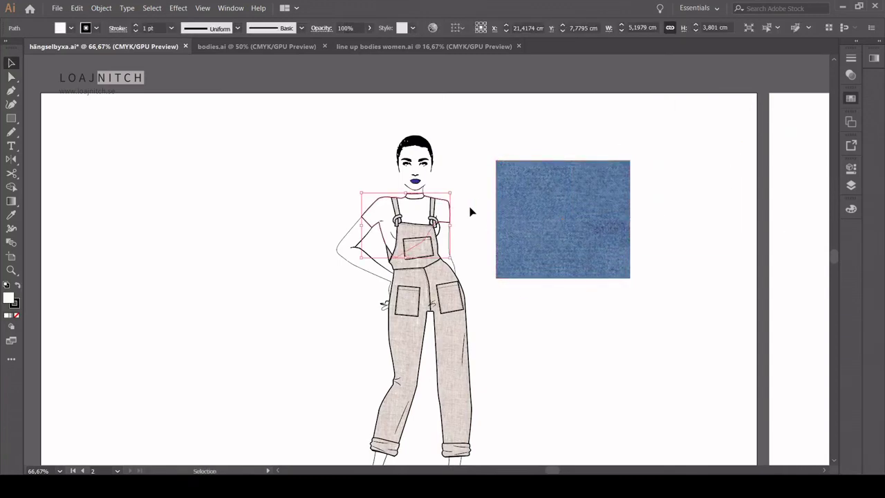
key("i")
left_click(514, 166)
Draw a denim patch beside the right strap and send it behind the strap.
key("ctrl+shift+a")
key("ctrl+equal")
key("ctrl+equal")
key("p")
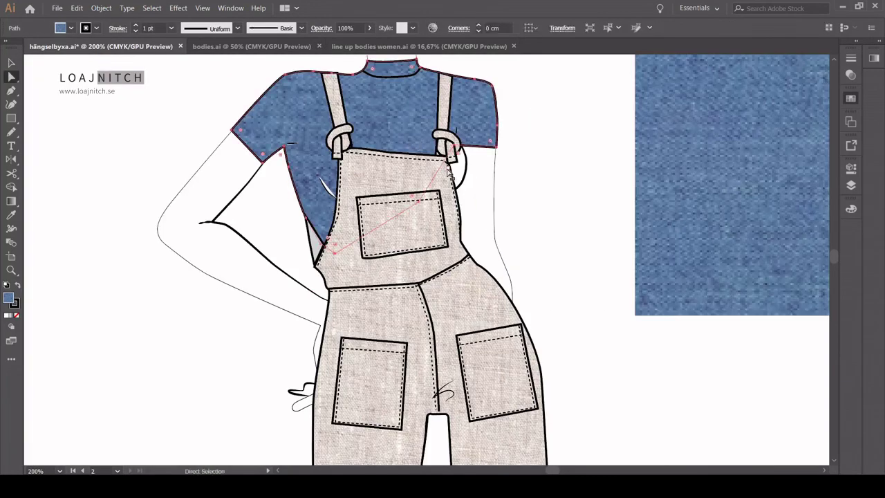
left_click(456, 142)
left_click(466, 165)
left_click(455, 188)
left_click(456, 142)
left_click(443, 164)
left_click(448, 191)
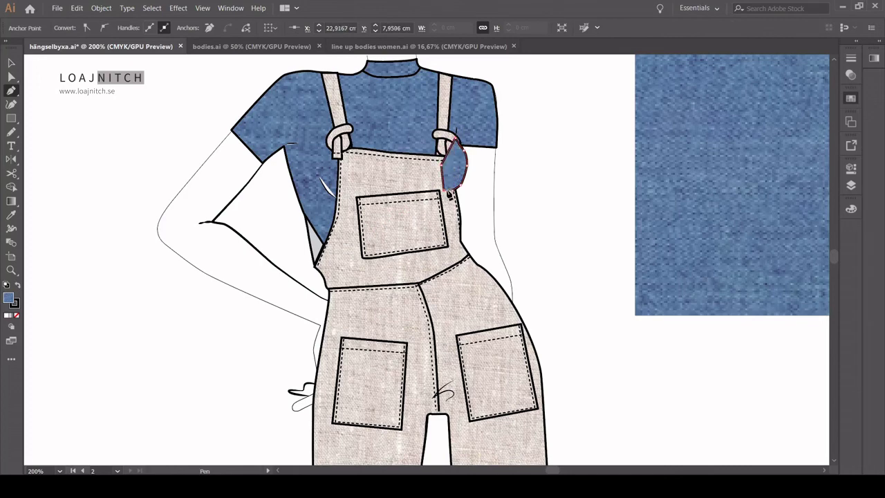
key("ctrl+shift+bracketleft")
Check an anchor on the denim patch with Direct Selection, then deselect.
key("a")
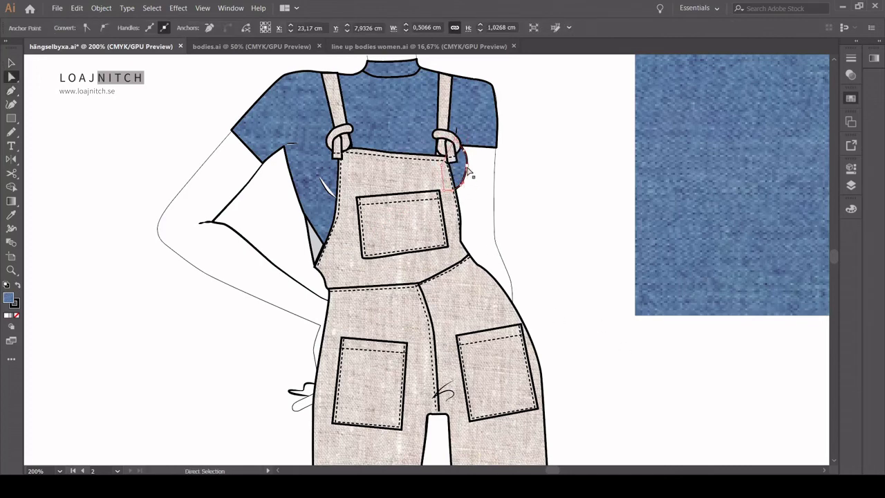
left_click(467, 177)
left_click(467, 179)
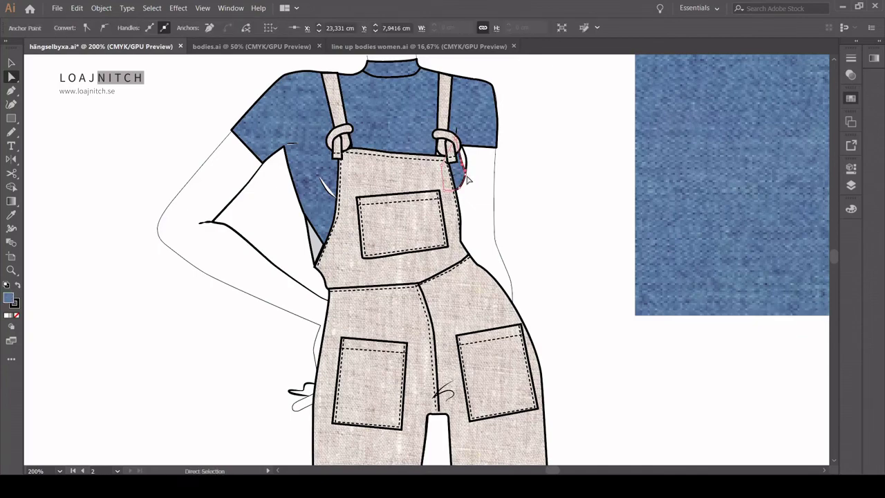
Cut the overalls outline beside the right strap with the Scissors tool.
left_click(467, 178)
scroll(476, 298, "down", 5)
left_click(489, 314)
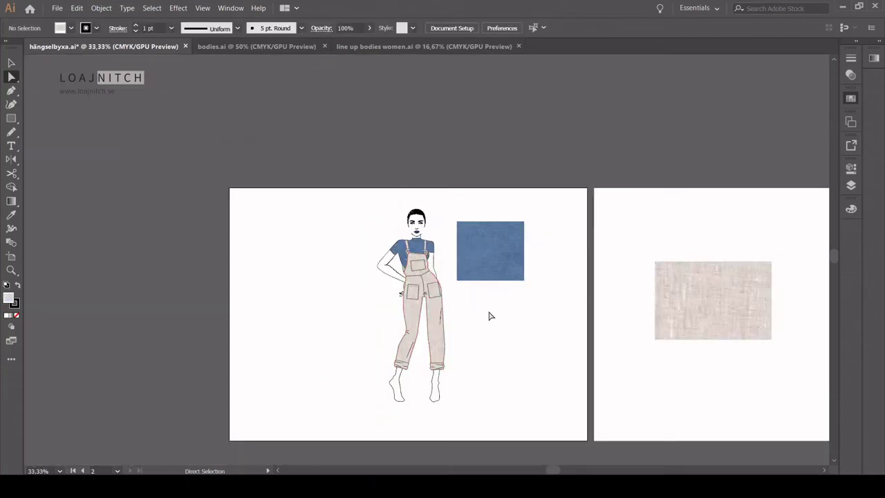
scroll(447, 219, "up", 8)
left_click(448, 250)
left_click(448, 250)
key("c")
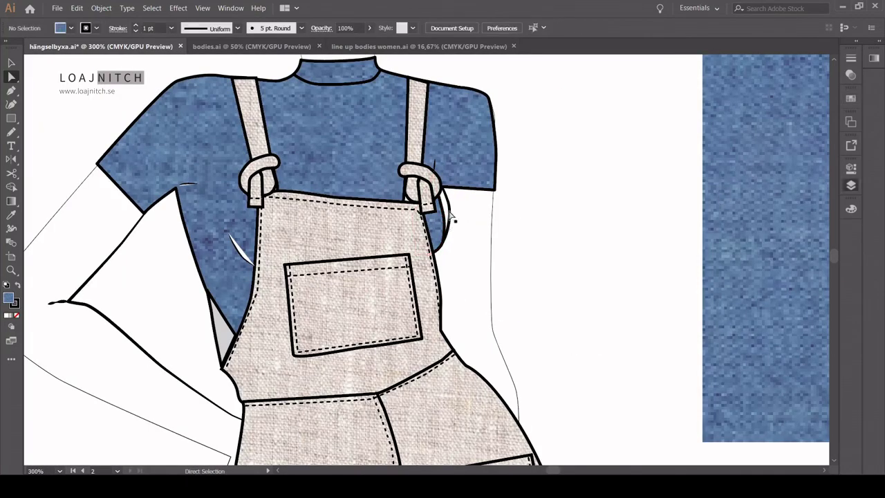
left_click(450, 215)
Delete the cut piece of outline beside the right strap.
key("a")
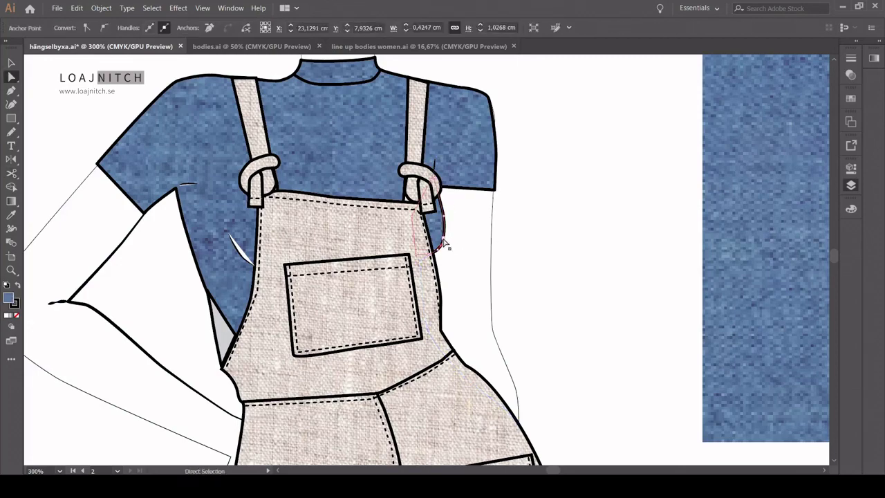
left_click(446, 242)
scroll(434, 216, "down", 2)
key("Delete")
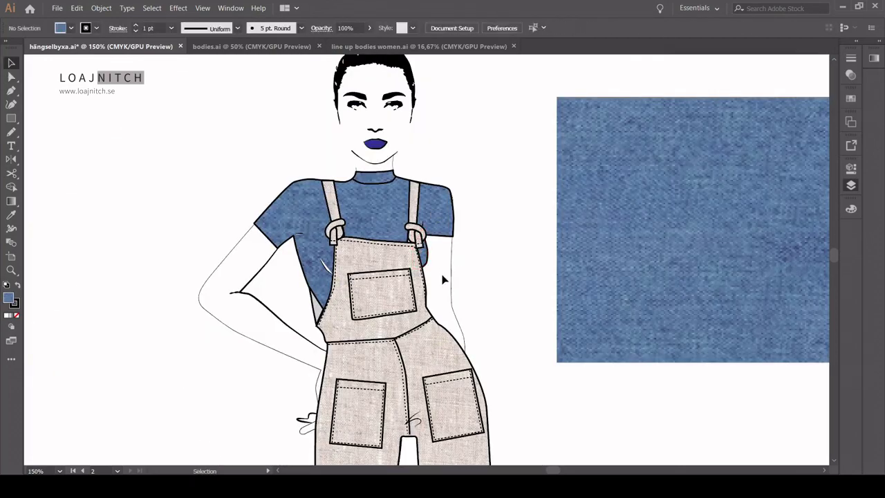
key("v")
Remove the leftover outline piece beside the right strap.
scroll(375, 292, "down", 3)
scroll(430, 276, "up", 5)
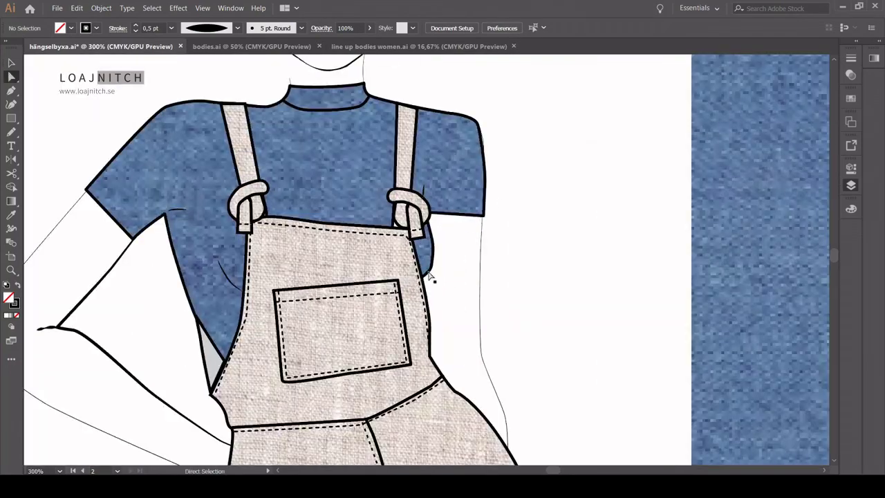
key("a")
left_click(429, 280)
scroll(429, 280, "up", 2)
key("Delete")
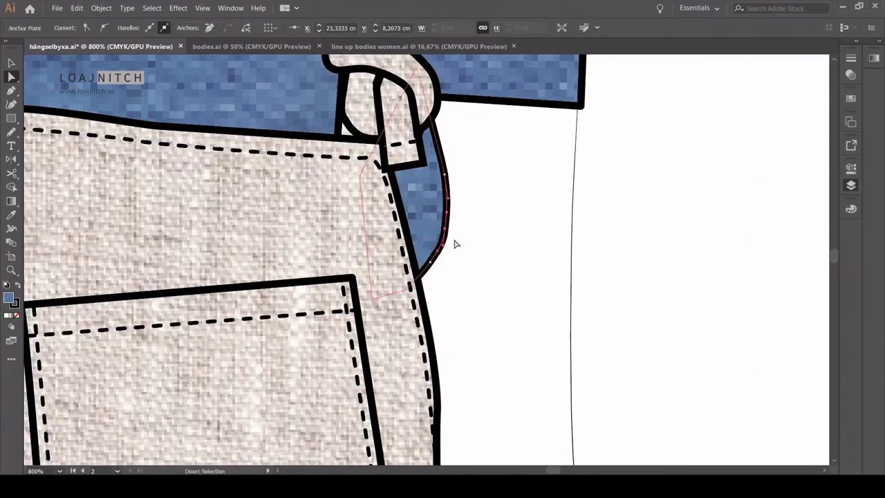
Delete the blue denim swatch from the artboard.
scroll(456, 249, "down", 5)
scroll(474, 345, "down", 2)
key("v")
left_click(486, 271)
key("Delete")
left_click_drag(721, 195, 592, 322)
key("Delete")
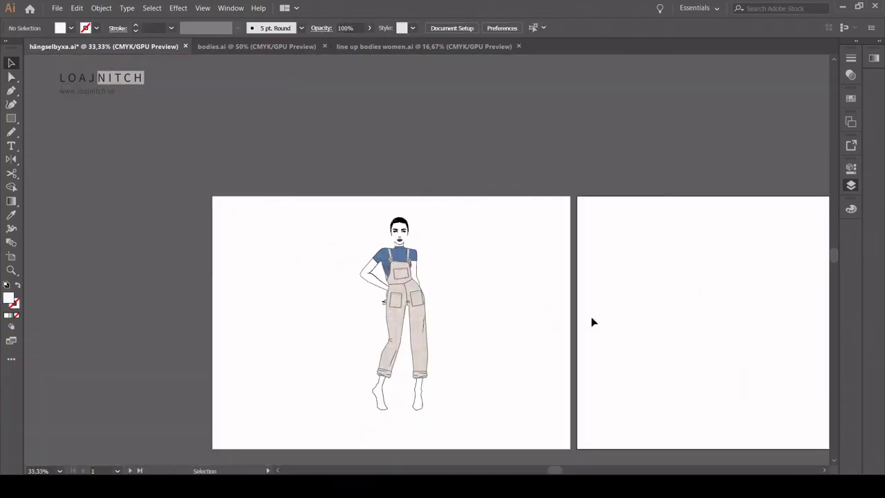